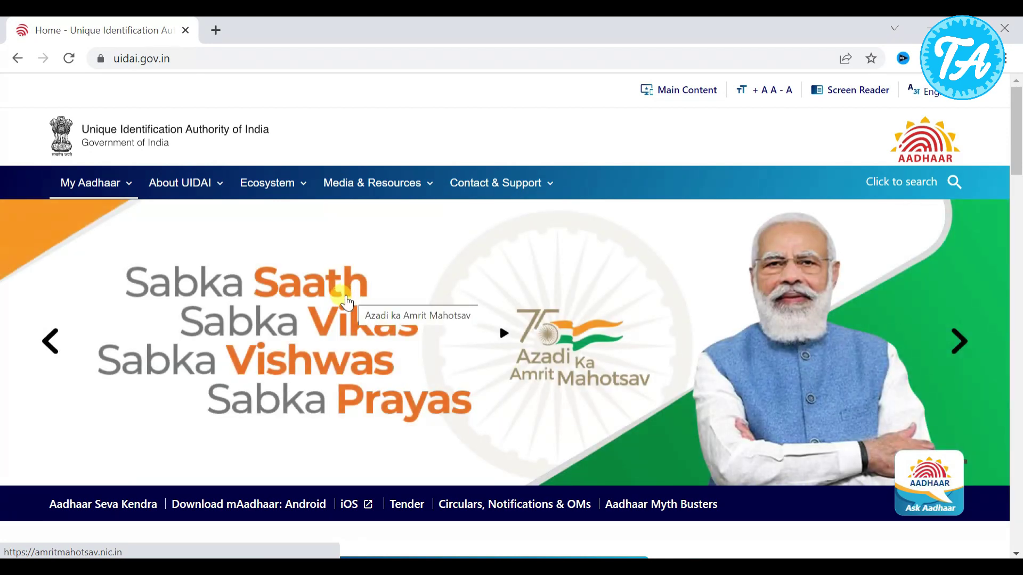
Step: Open the Update Demographics Data & Check Status service and go to the myAadhaar login page
scroll(325, 298, down, 7)
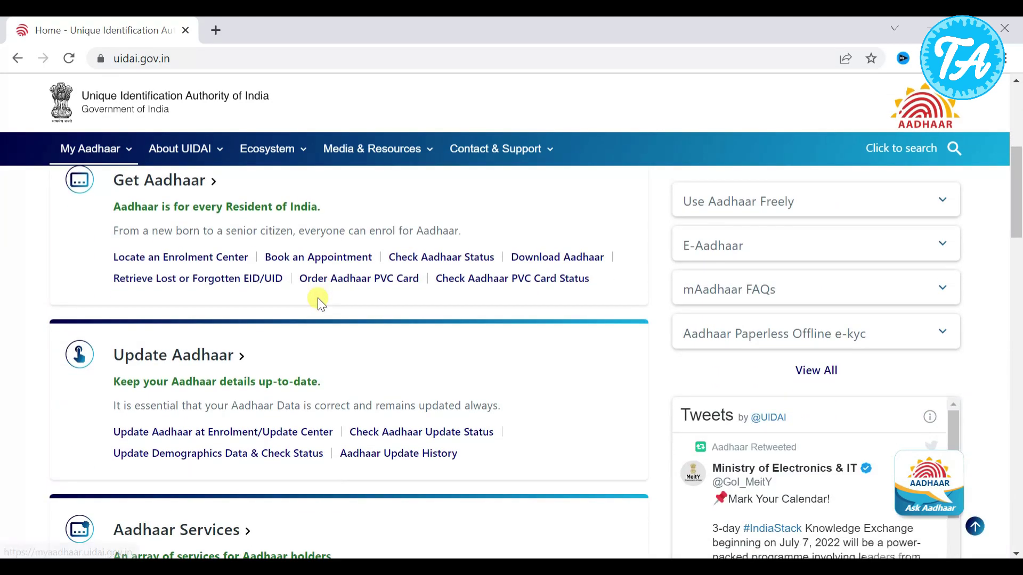
scroll(318, 298, down, 2)
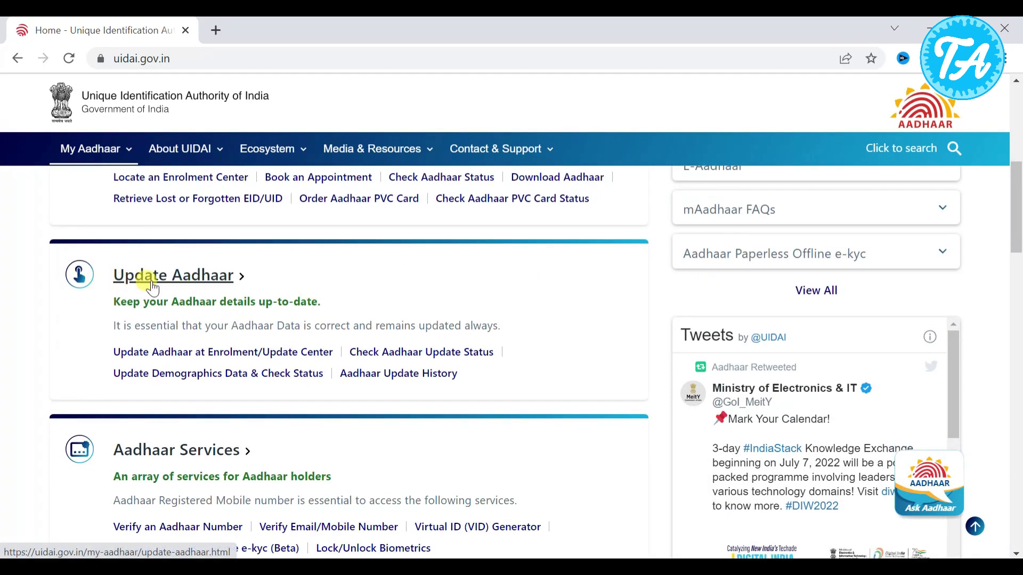
click(166, 377)
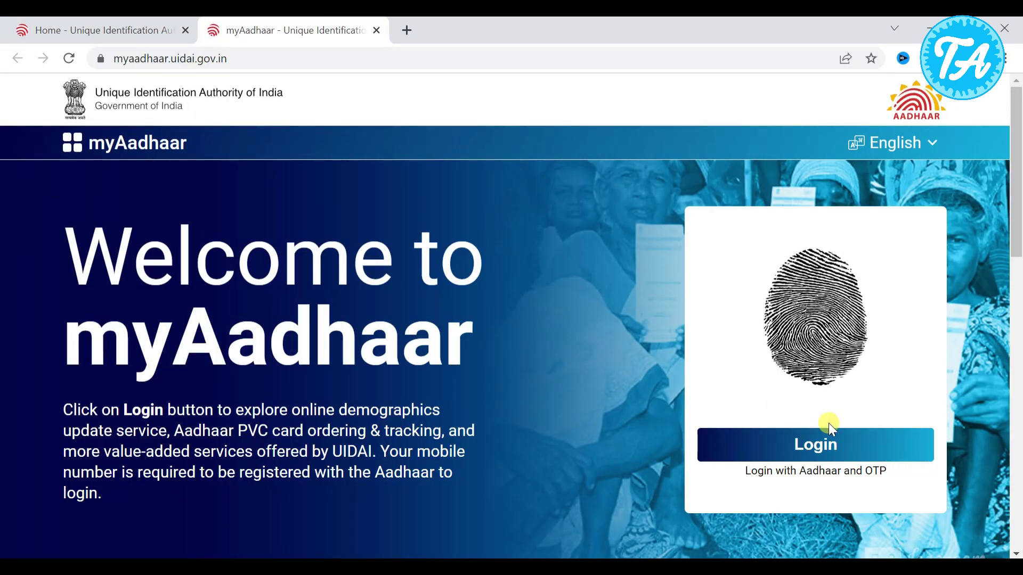
scroll(829, 423, down, 2)
click(815, 367)
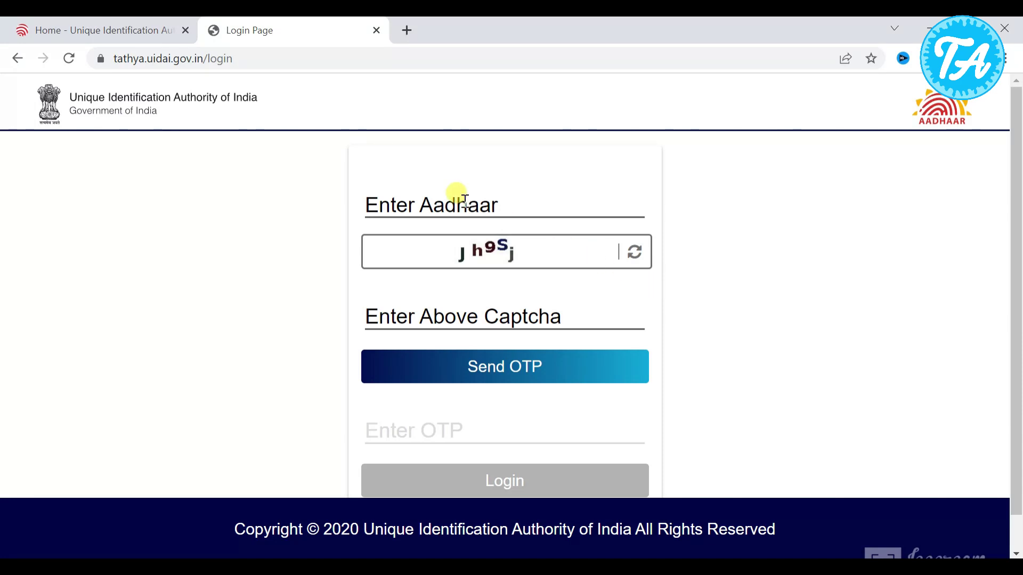
Step: Log in to myAadhaar with the Aadhaar number, the displayed captcha and the one-time password
click(464, 202)
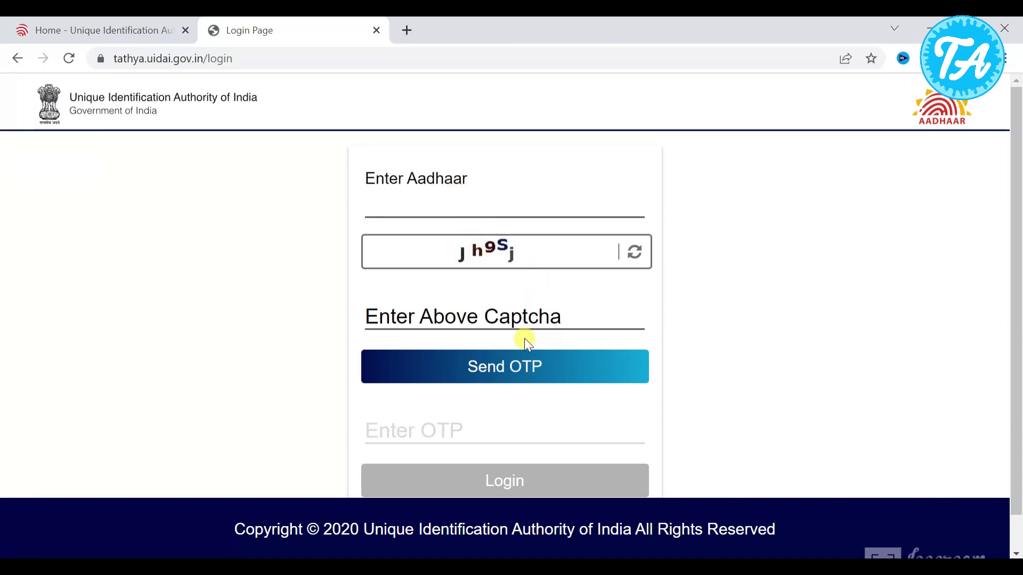
click(516, 321)
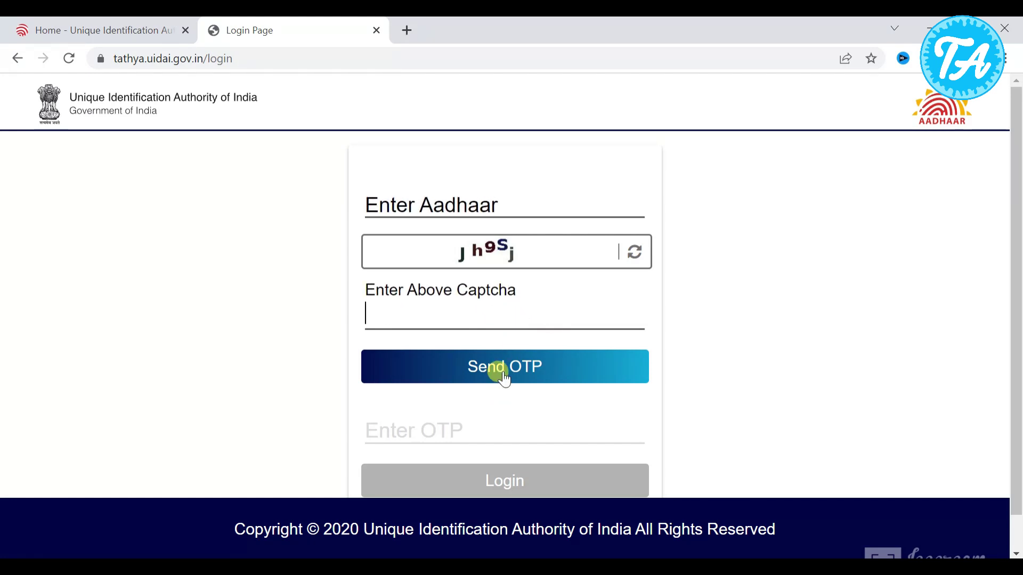
scroll(502, 362, down, 1)
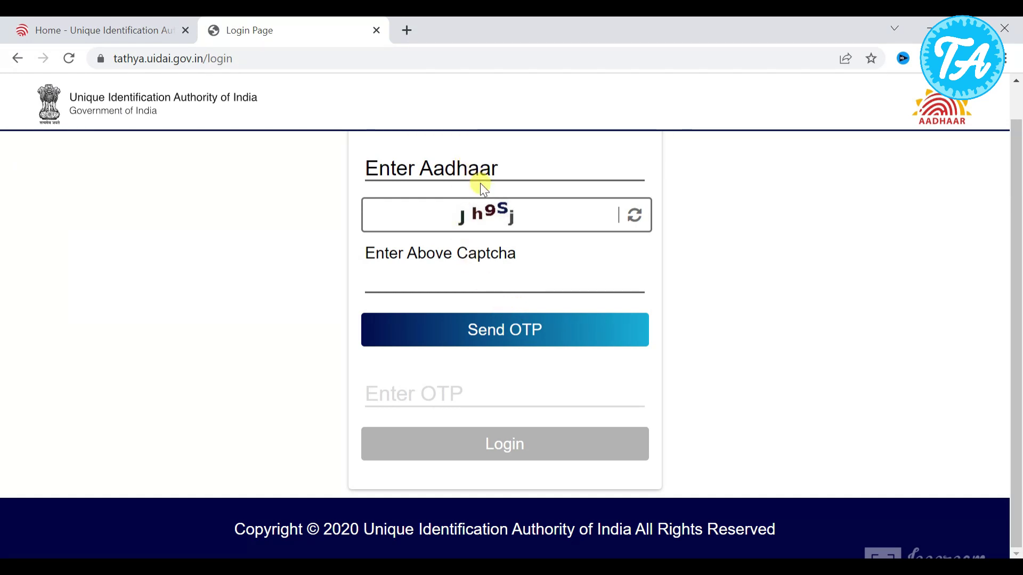
click(446, 390)
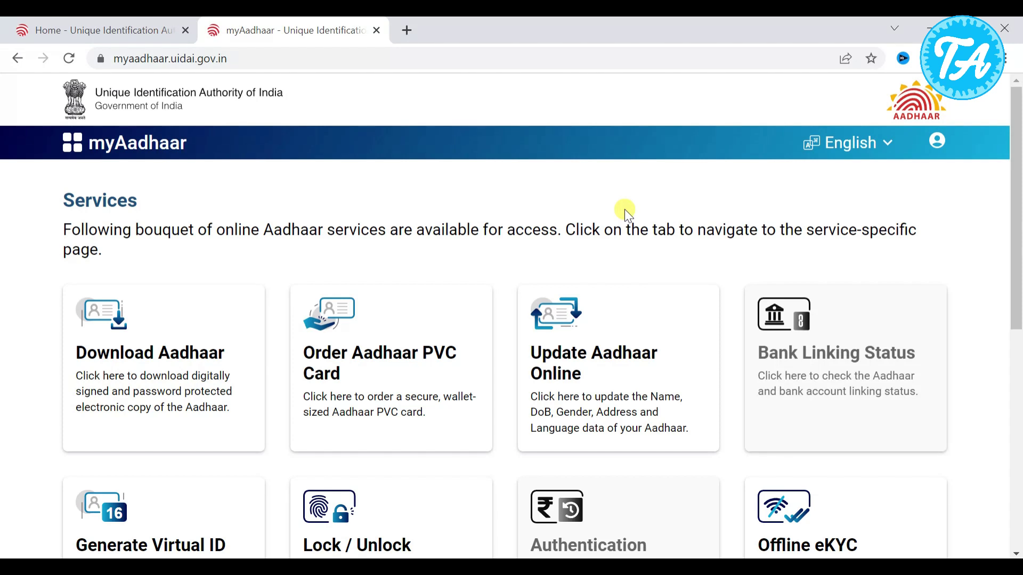
Step: Open the Update Aadhaar Online service and proceed past its How it Works instructions to the data field selection
scroll(624, 212, down, 1)
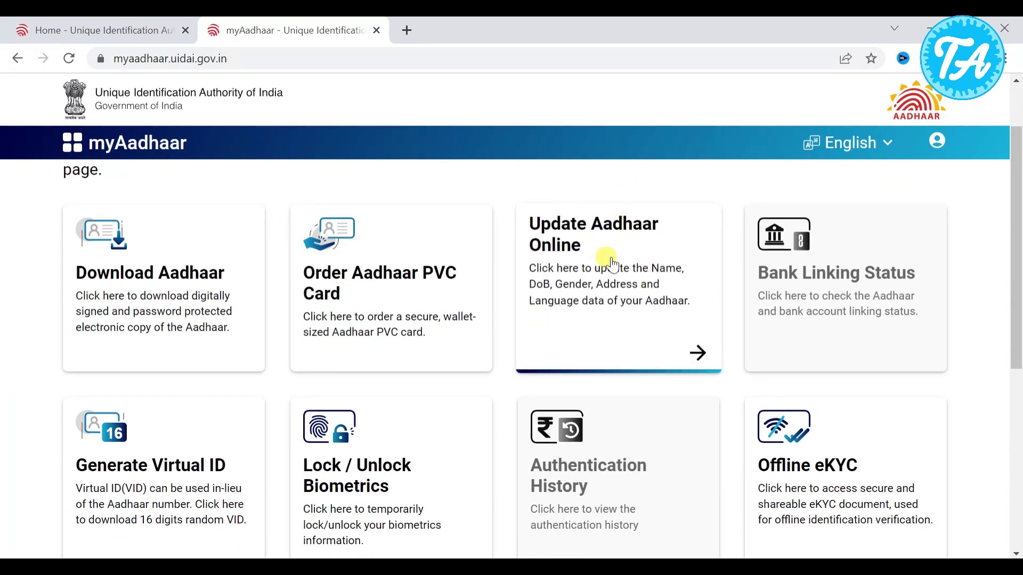
click(628, 303)
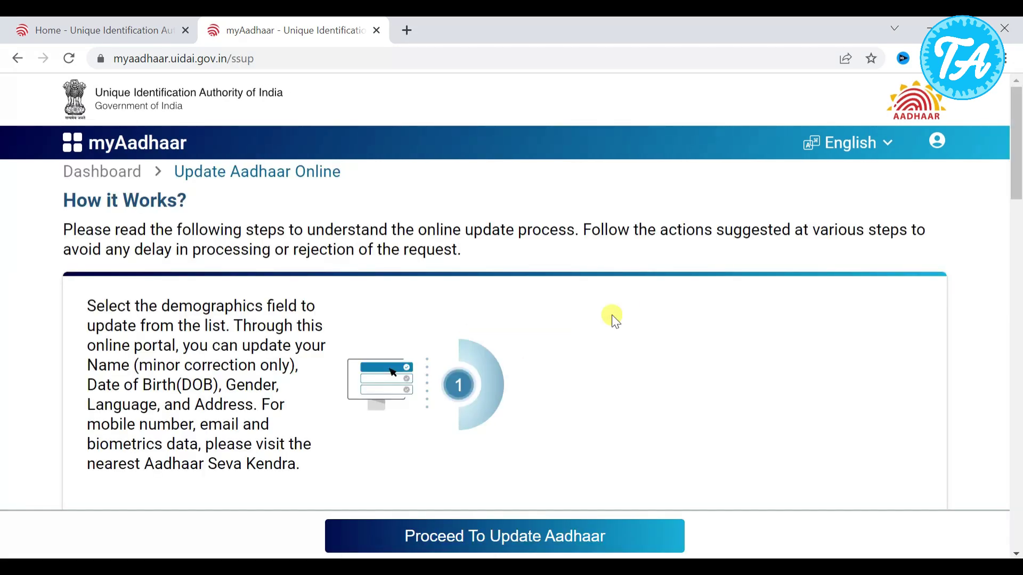
scroll(433, 331, down, 20)
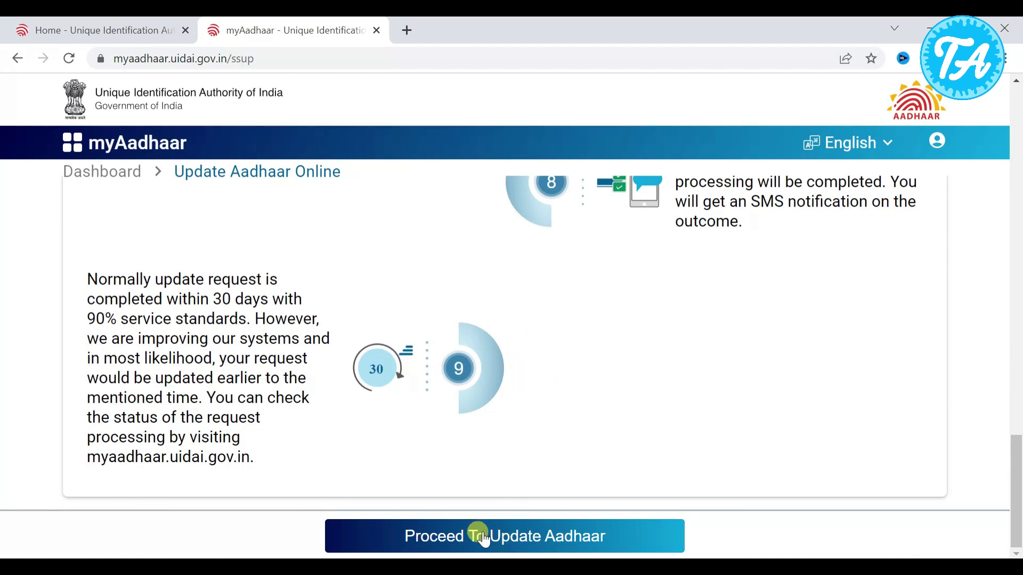
click(517, 546)
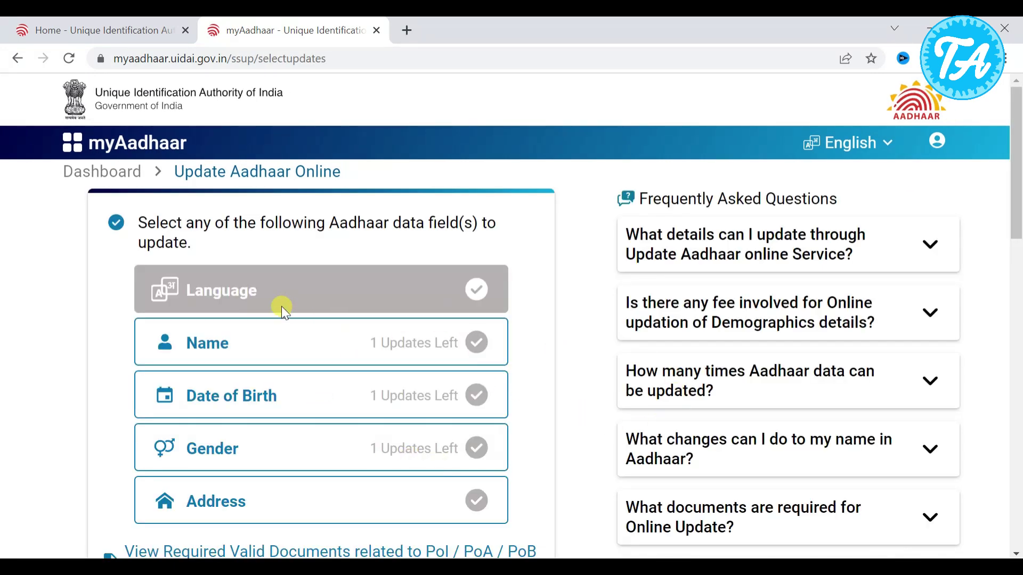
Step: Choose only Address as the Aadhaar data field to update and proceed to its update form
scroll(282, 282, down, 2)
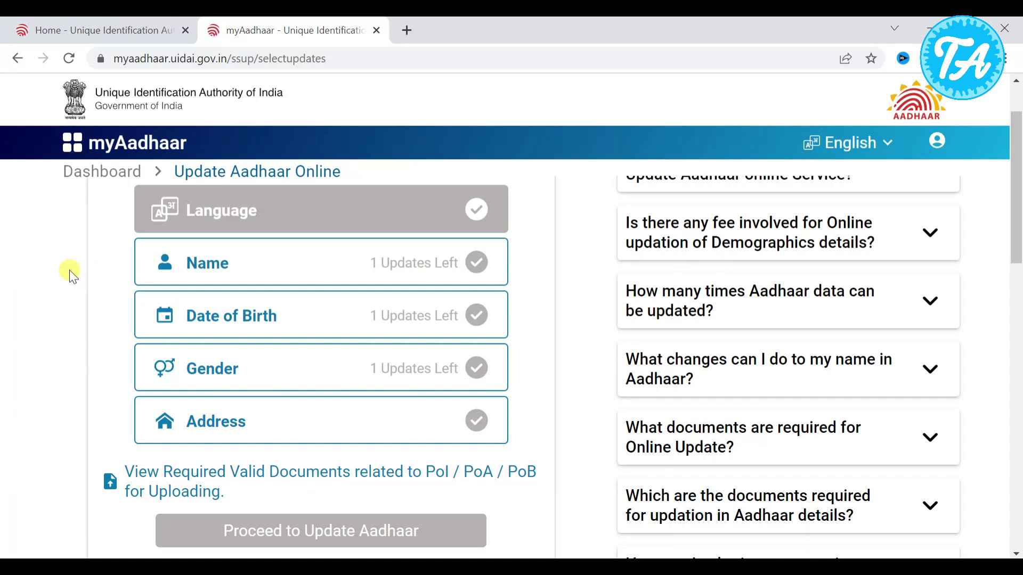
click(336, 261)
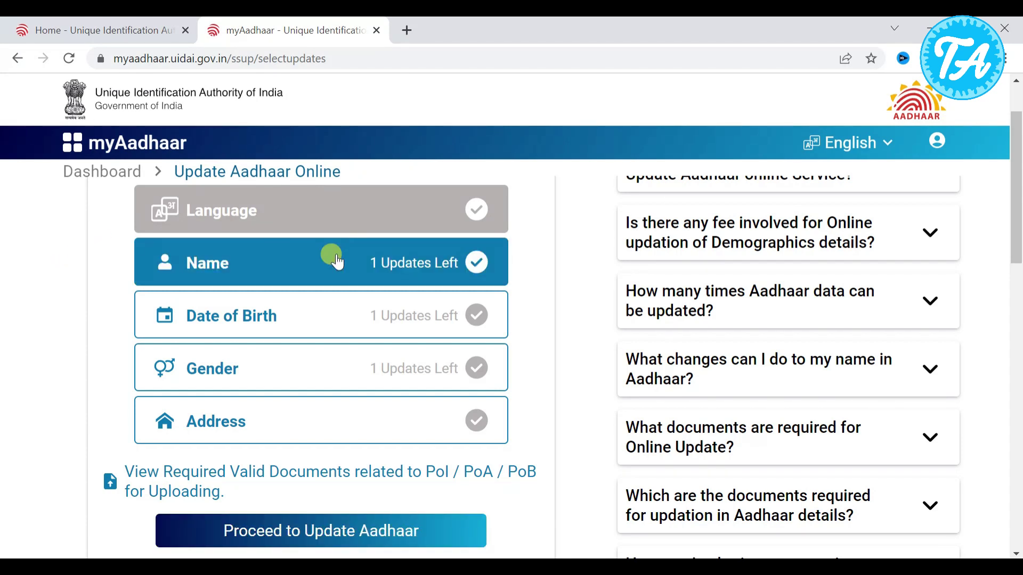
click(337, 261)
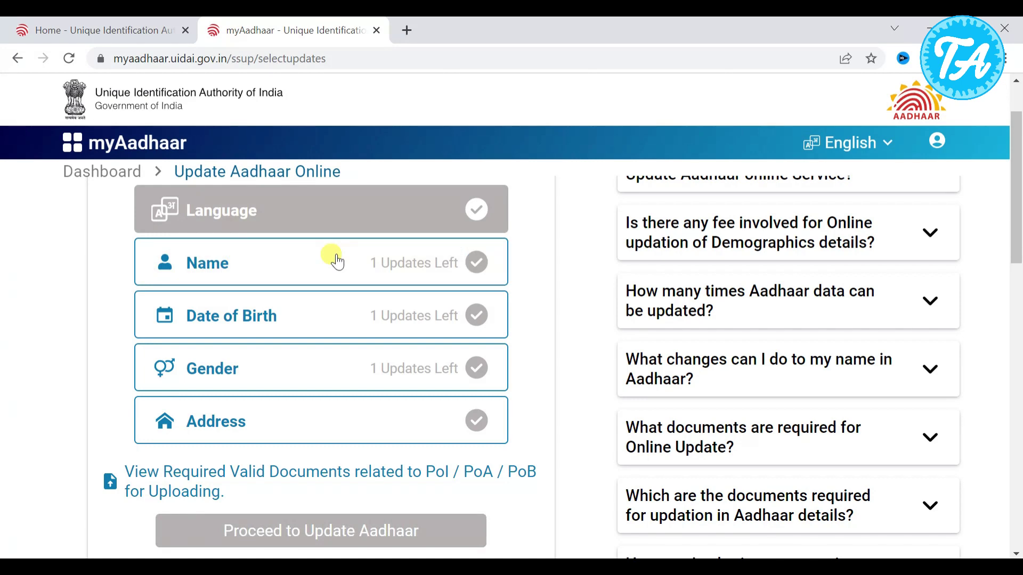
click(301, 418)
scroll(297, 413, down, 3)
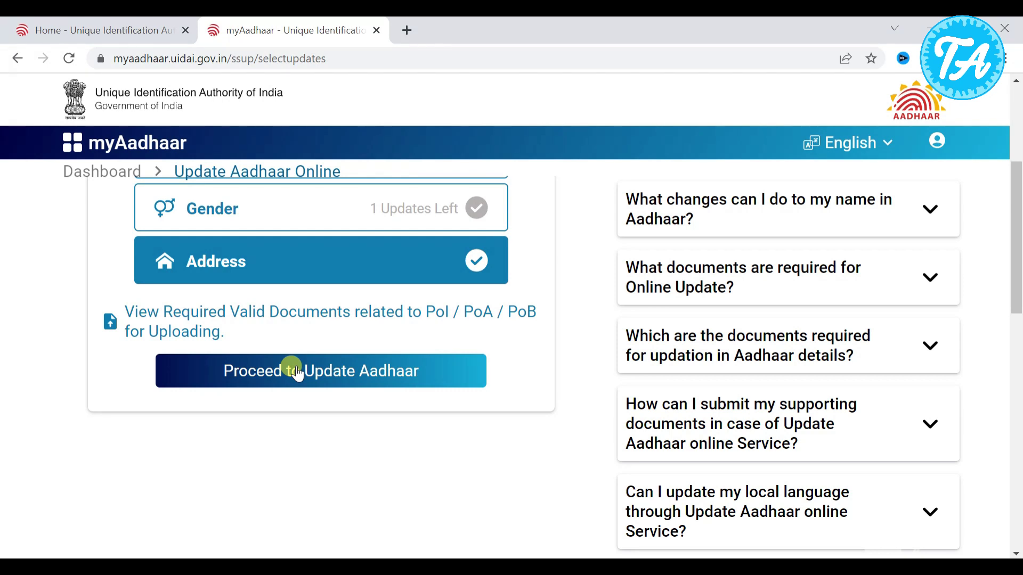
click(297, 372)
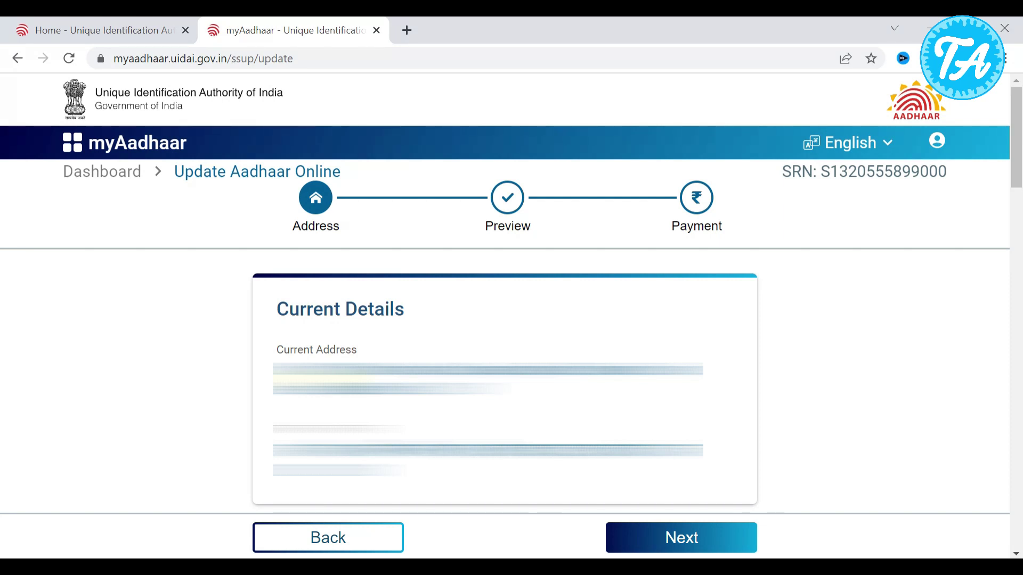
Step: Enter "demo" as the Care of name in the details to be updated
scroll(350, 356, down, 5)
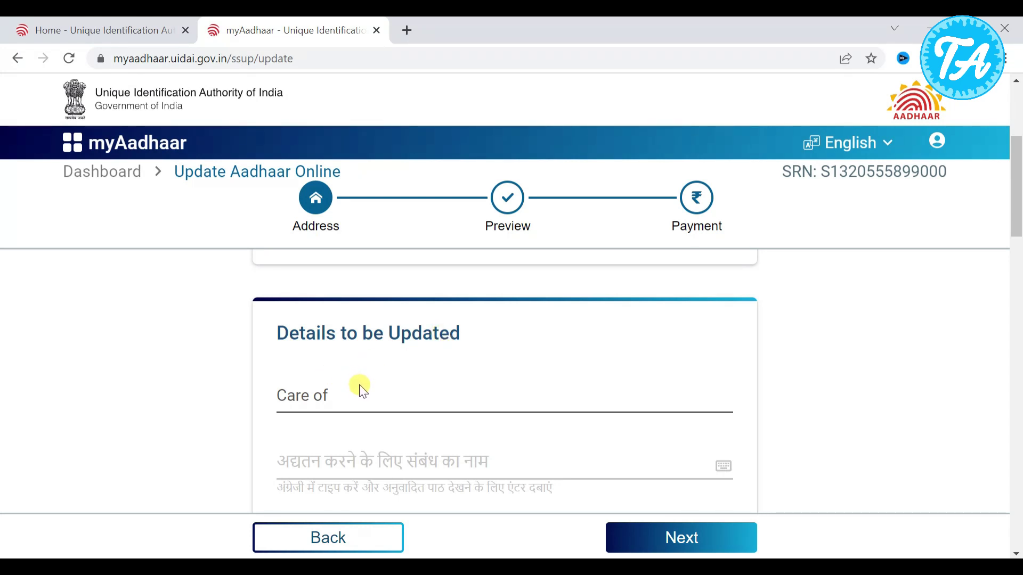
click(336, 397)
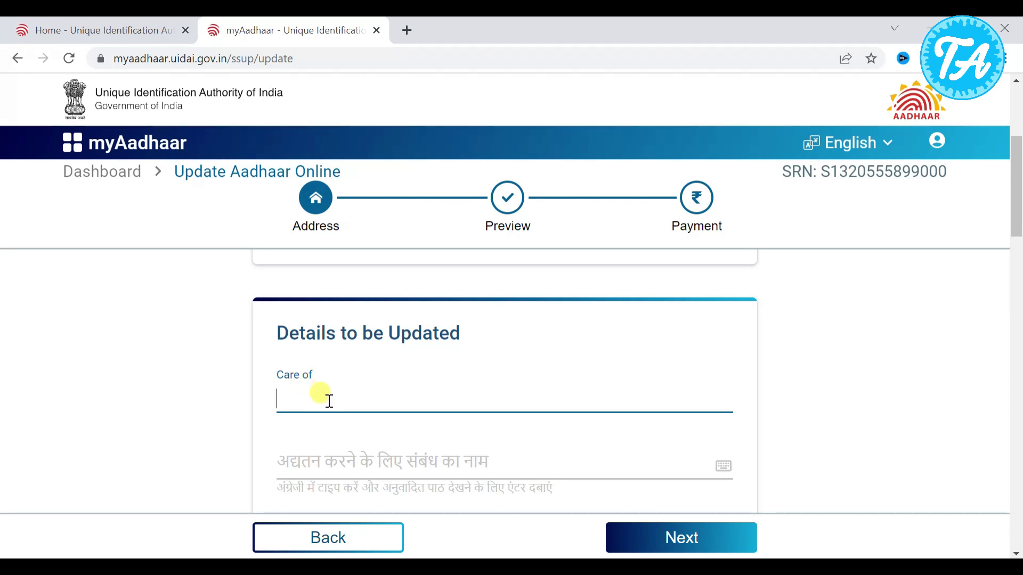
scroll(330, 403, down, 3)
scroll(320, 370, up, 1)
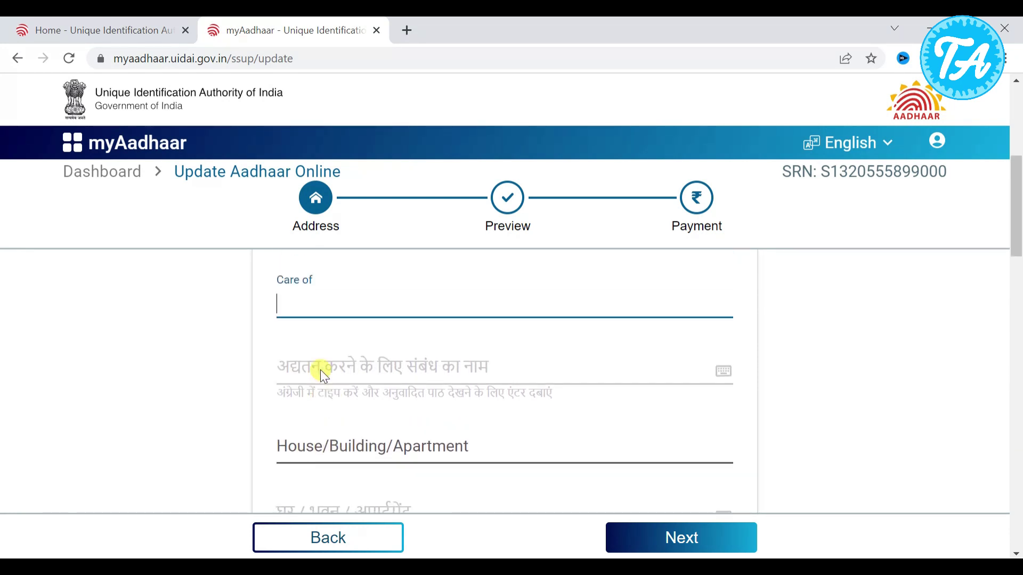
scroll(320, 370, up, 1)
text(dem)
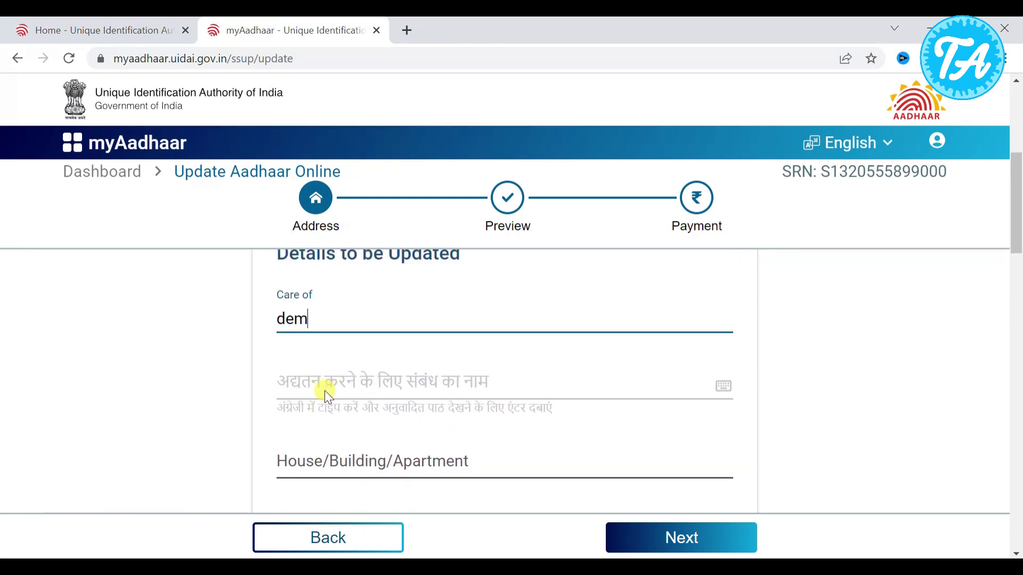
text(o)
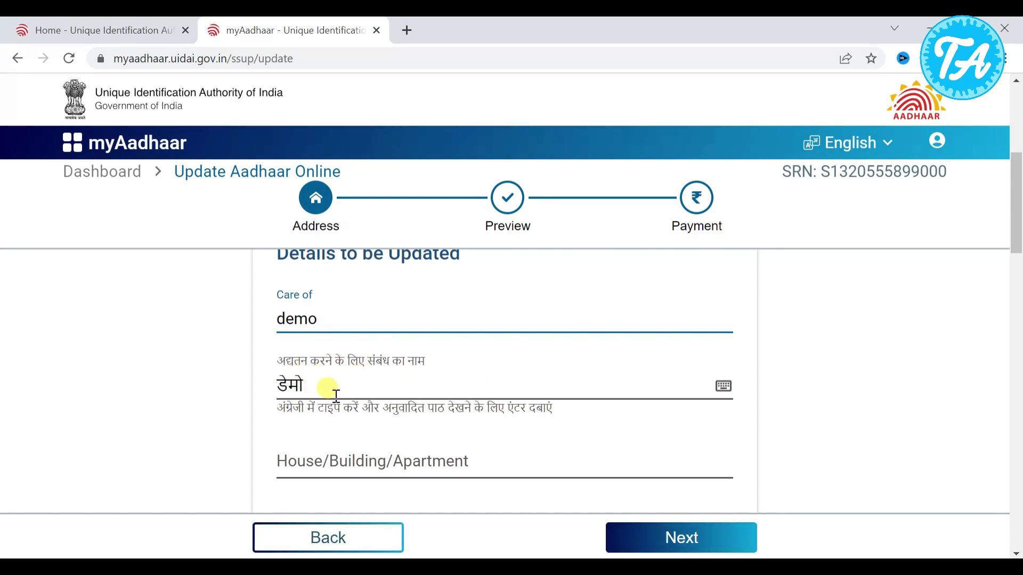
Step: Examine the house, street and locality fields of the new address form, including their Hindi counterparts
scroll(389, 390, down, 1)
scroll(391, 391, down, 1)
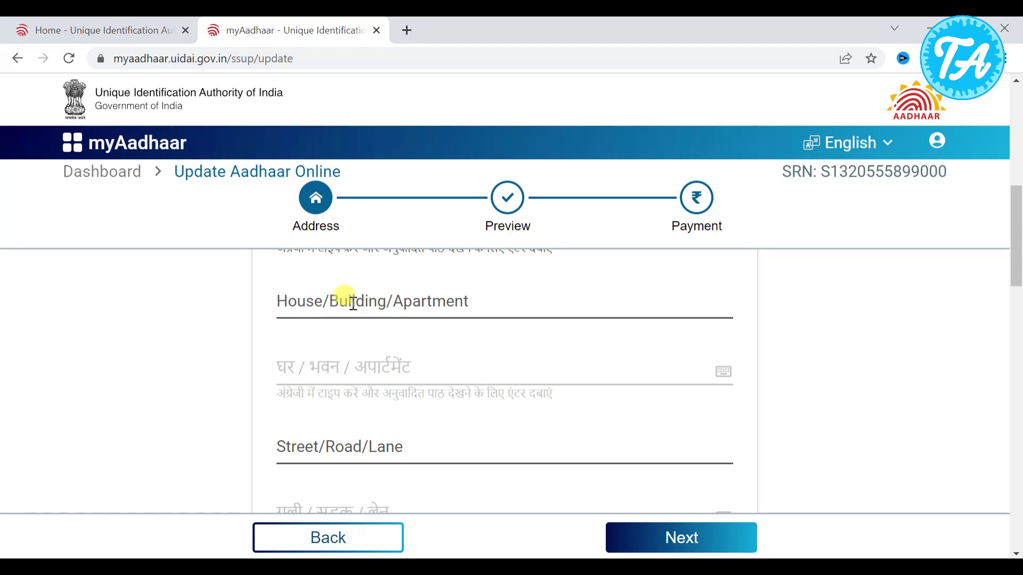
scroll(352, 312, down, 1)
scroll(362, 324, down, 1)
scroll(366, 344, up, 2)
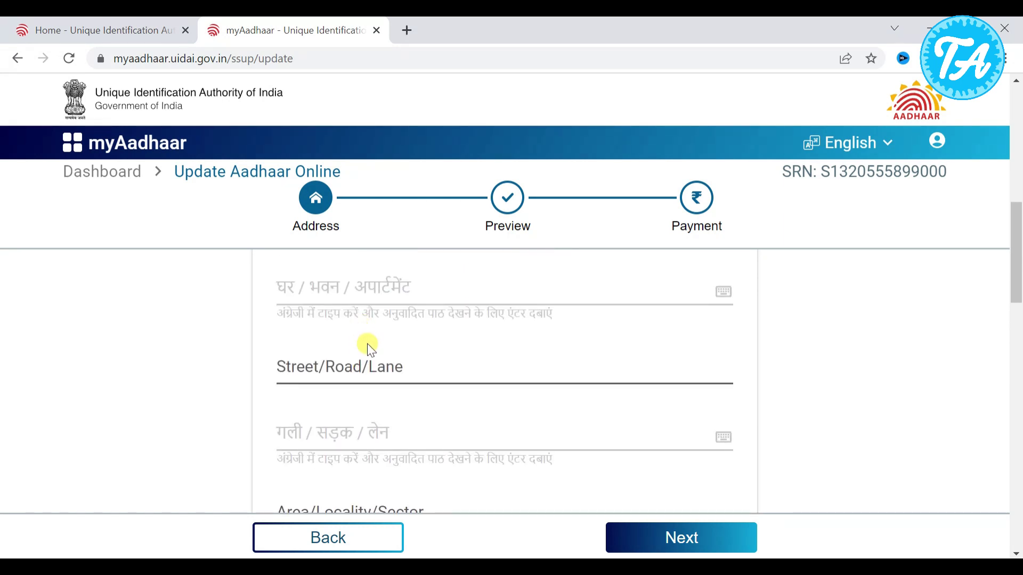
scroll(363, 347, down, 2)
scroll(310, 292, up, 1)
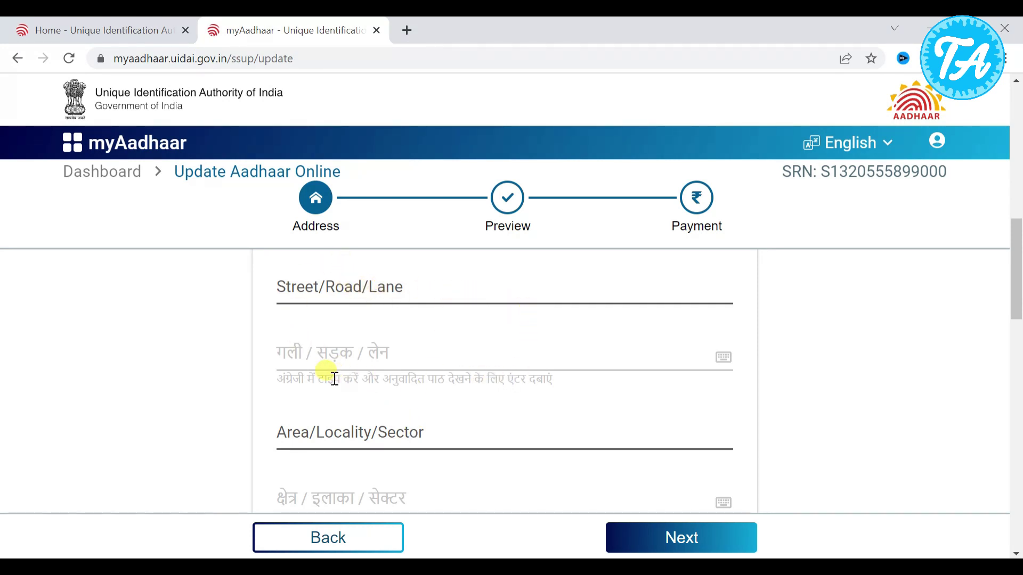
Step: Edit the Hindi version of the Care of name by deleting its last character
scroll(333, 361, up, 8)
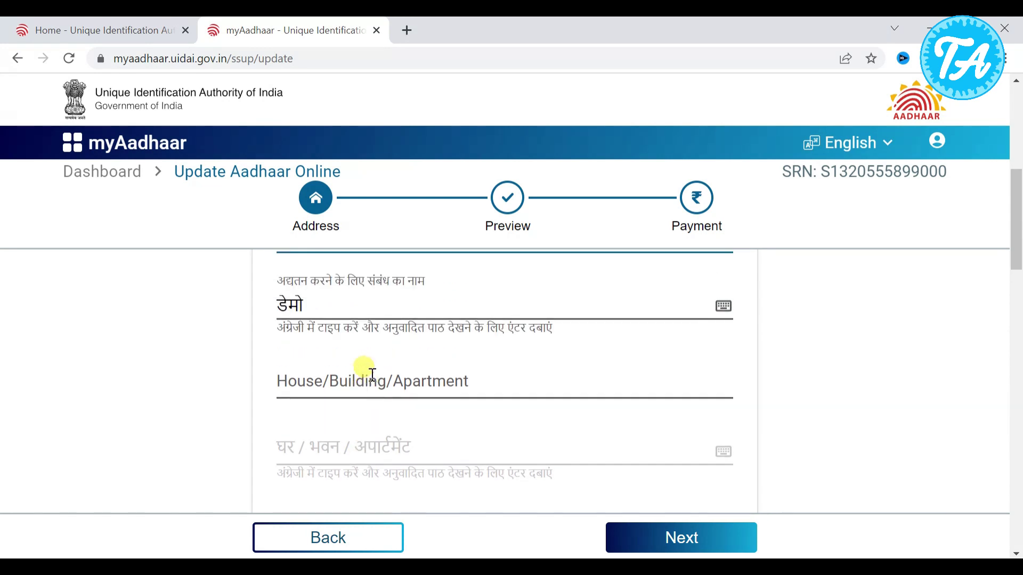
scroll(366, 436, down, 1)
click(315, 389)
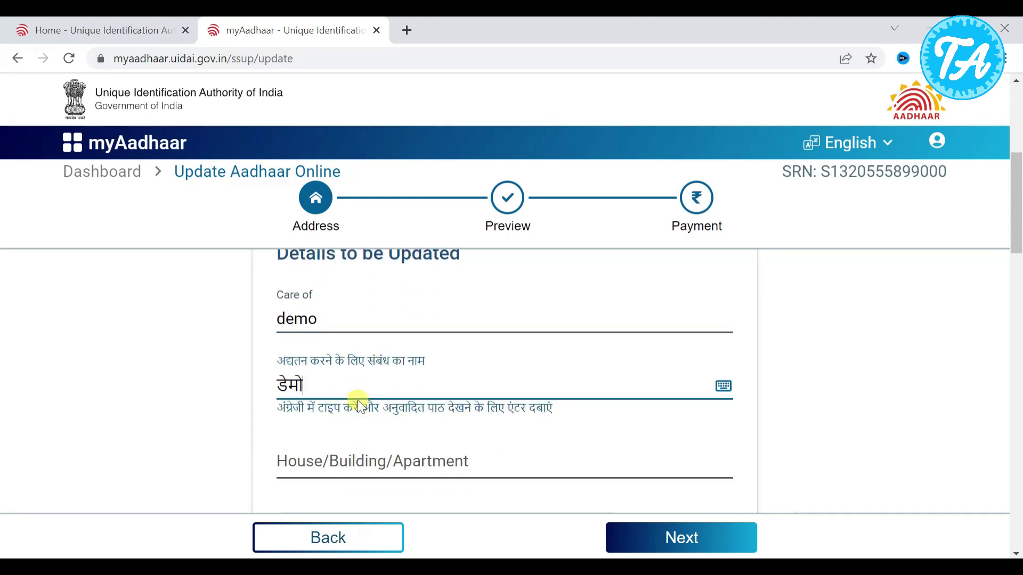
key(BackSpace)
Step: Examine the remaining address form fields, from street and locality through landmark, pincode, village, post office and district
scroll(334, 397, down, 4)
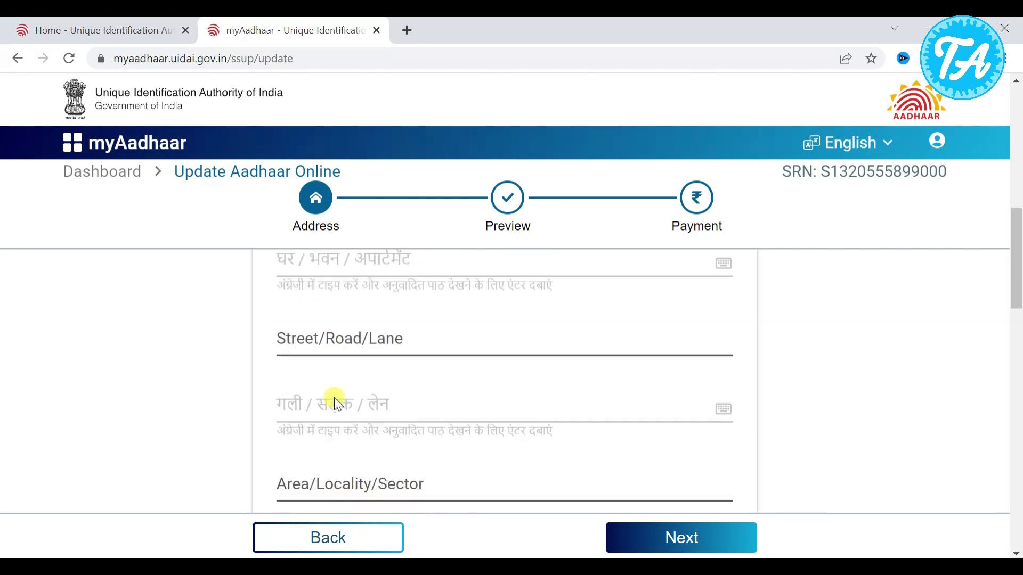
scroll(345, 403, up, 2)
scroll(352, 408, down, 1)
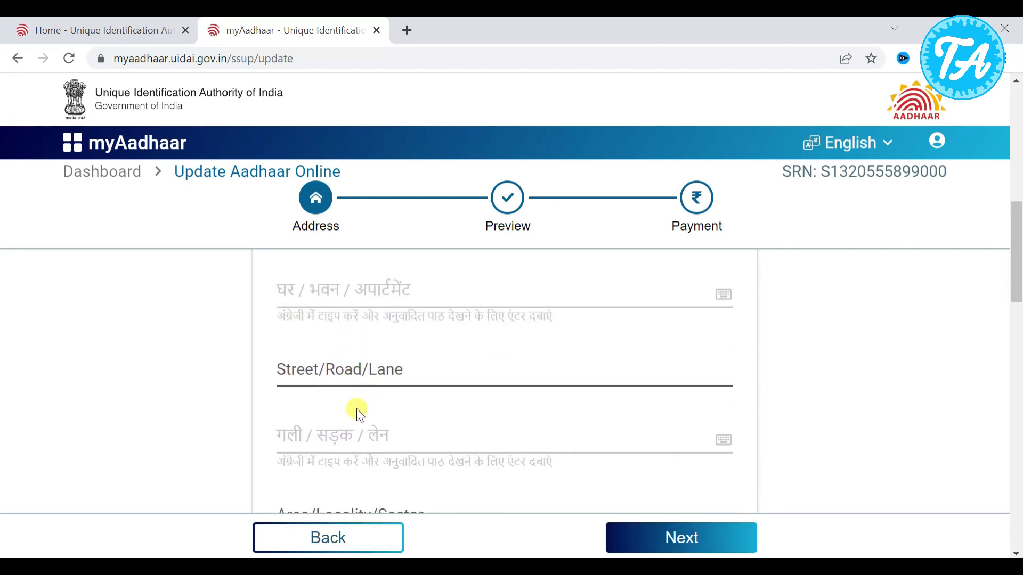
scroll(373, 368, down, 3)
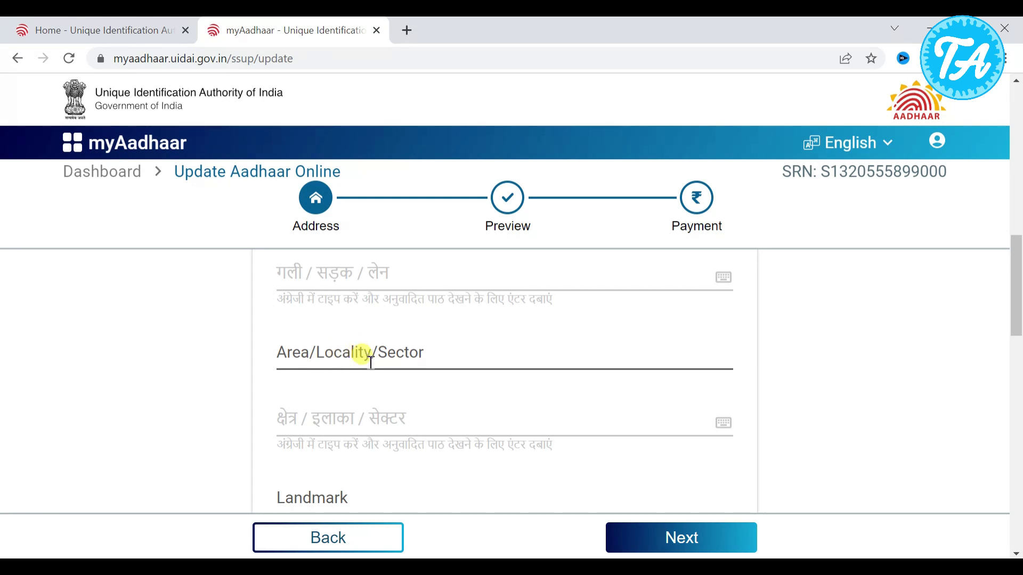
scroll(369, 361, down, 1)
scroll(371, 363, down, 1)
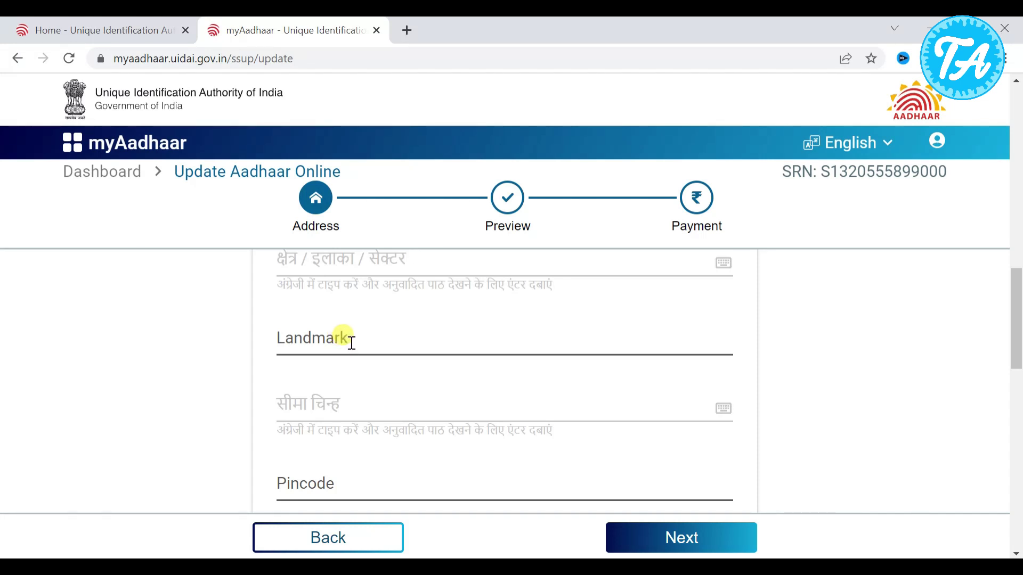
scroll(352, 342, down, 3)
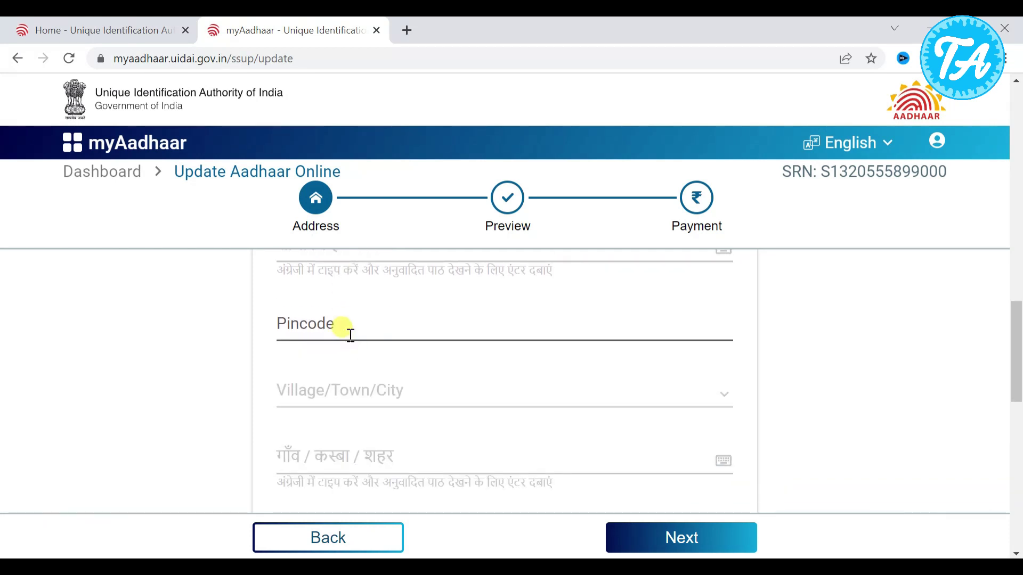
scroll(347, 328, down, 3)
scroll(343, 295, up, 3)
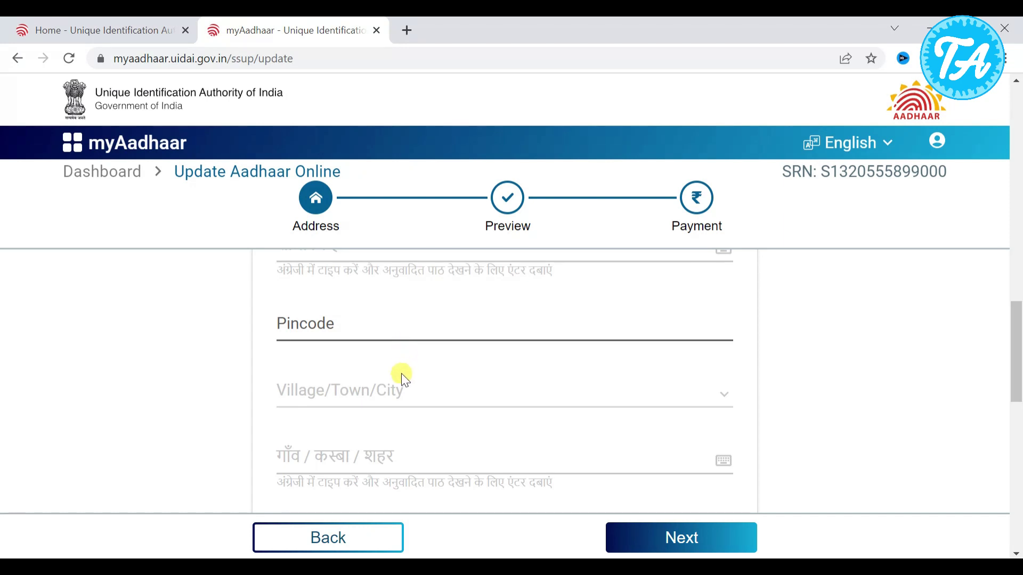
scroll(396, 384, down, 3)
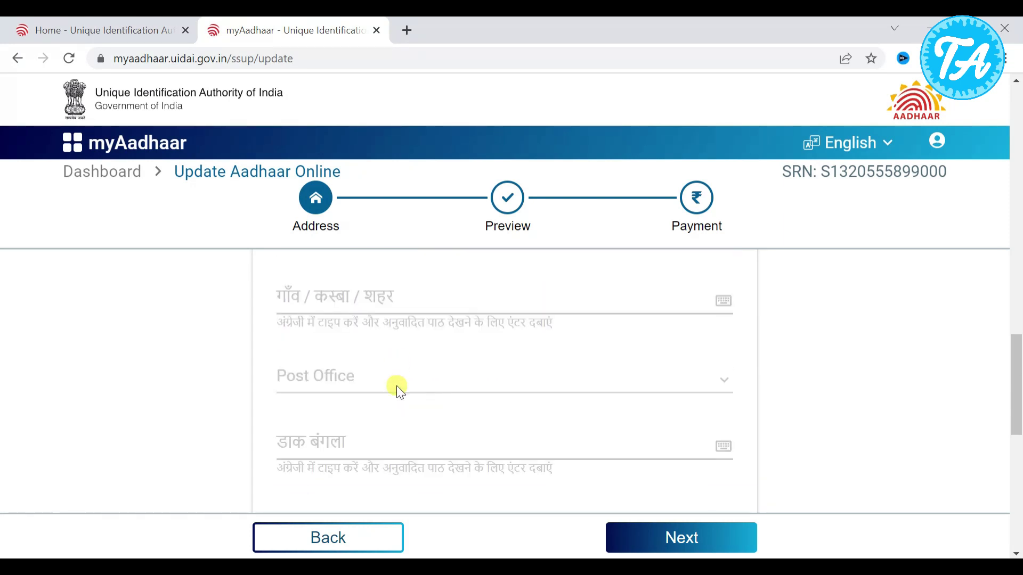
scroll(324, 371, down, 3)
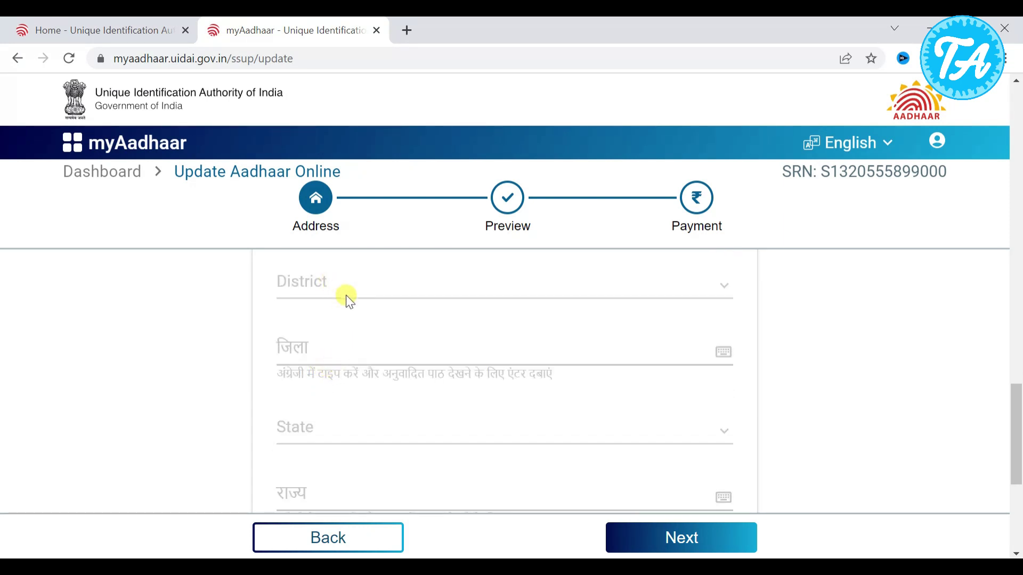
Step: Examine the State field and the supporting document section, including the Manual Upload and DigiLocker options
scroll(354, 307, down, 1)
scroll(354, 347, down, 3)
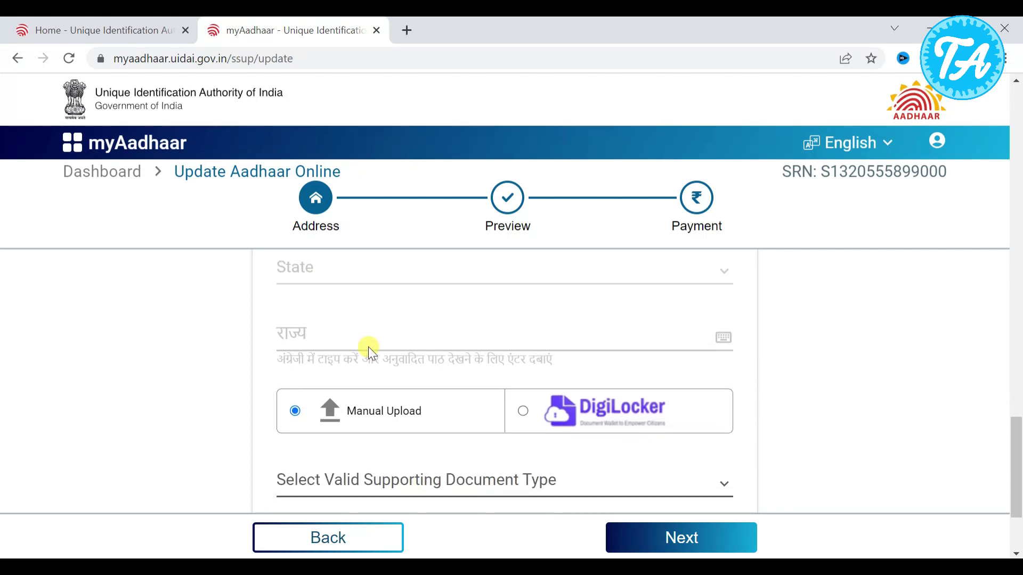
scroll(369, 356, down, 1)
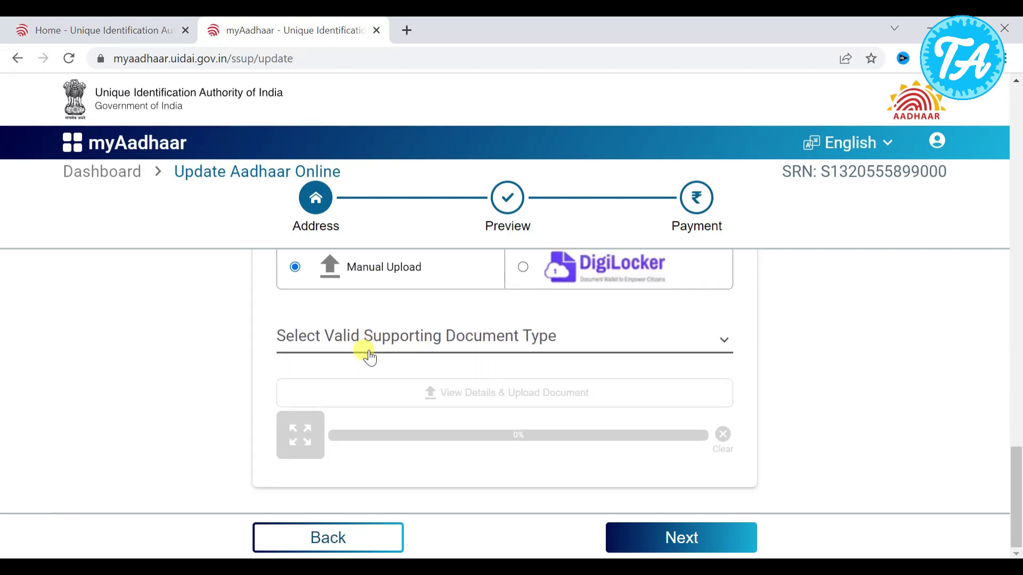
scroll(370, 357, up, 1)
scroll(370, 357, down, 1)
scroll(363, 315, up, 2)
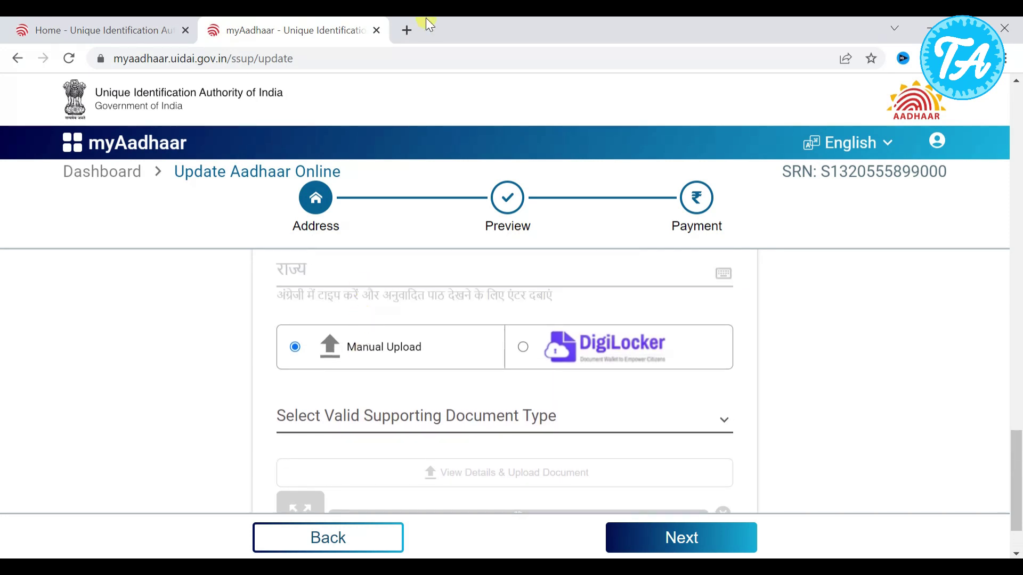
Step: Search Google in a new tab for "aadhar card supporting documents" and open UIDAI's PDF list of acceptable supporting documents
click(406, 31)
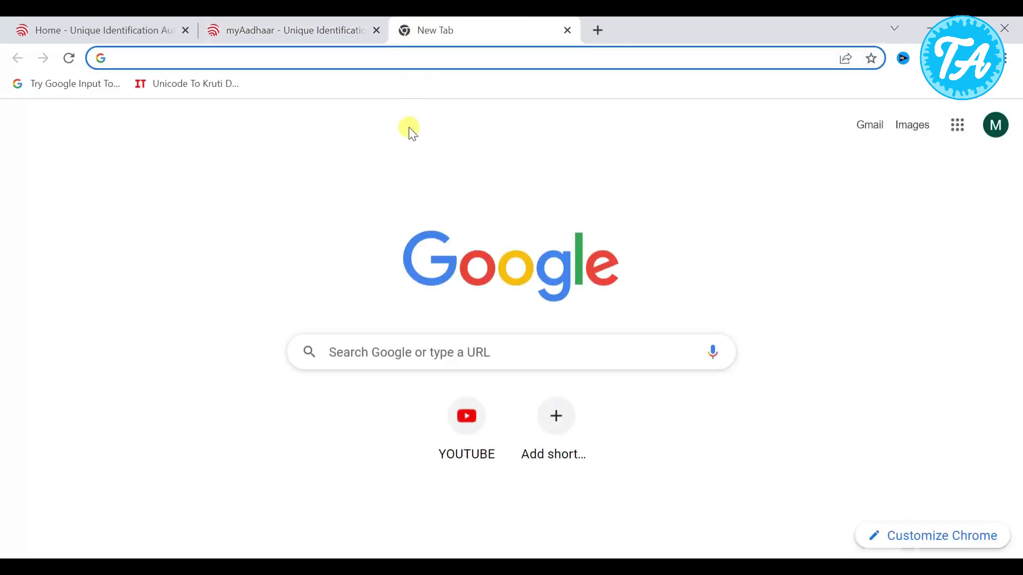
click(382, 366)
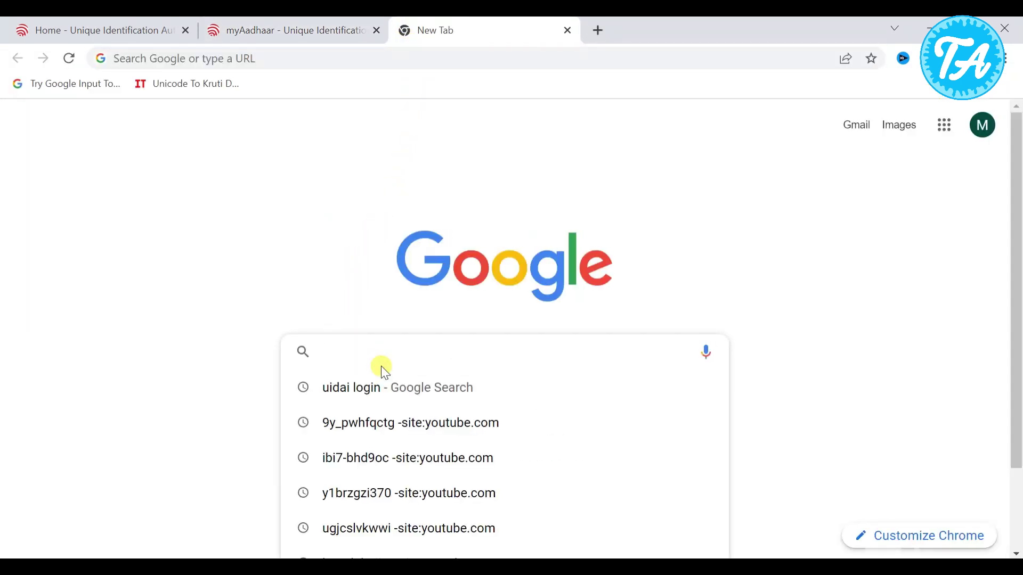
text(aad)
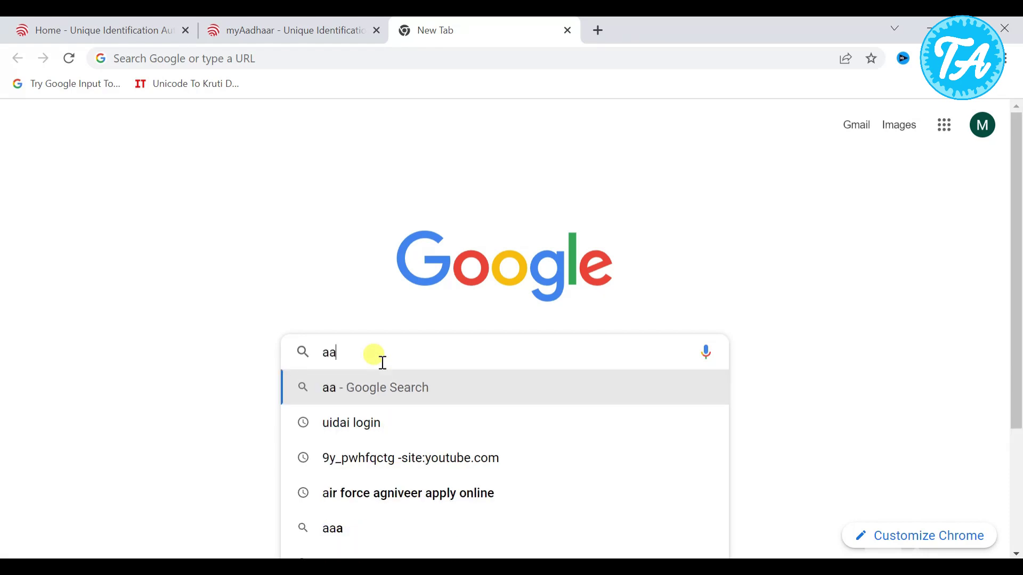
click(421, 423)
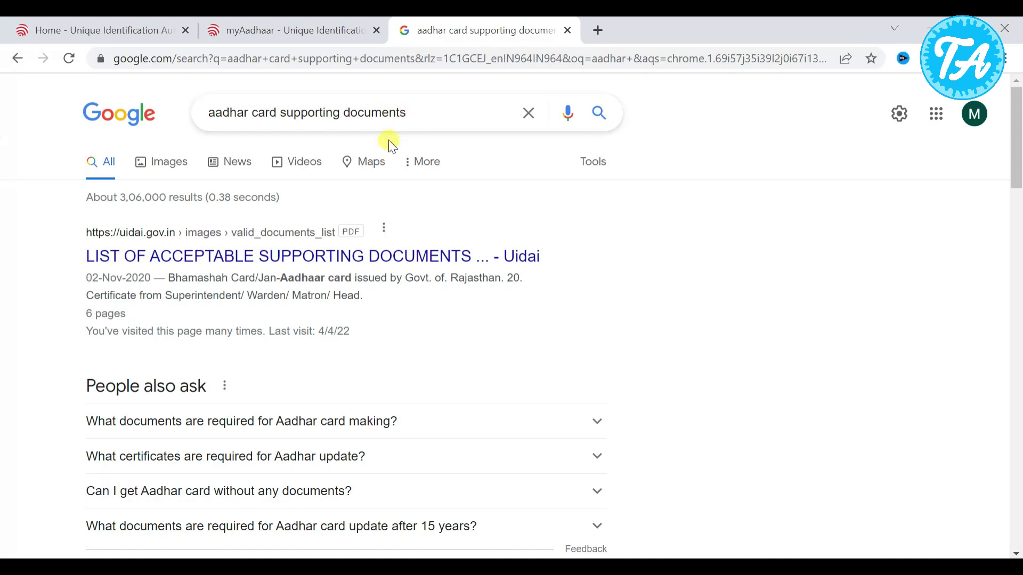
click(224, 261)
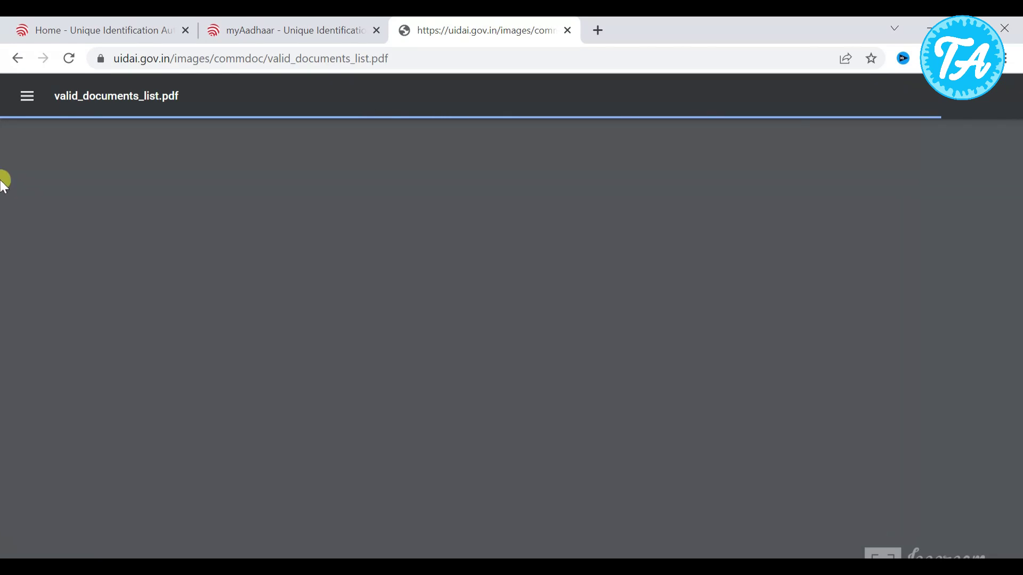
Step: Find the blank Certificate for Aadhaar Enrolment/Update form on page 3 of the PDF and view it at 75% zoom
scroll(443, 321, down, 10)
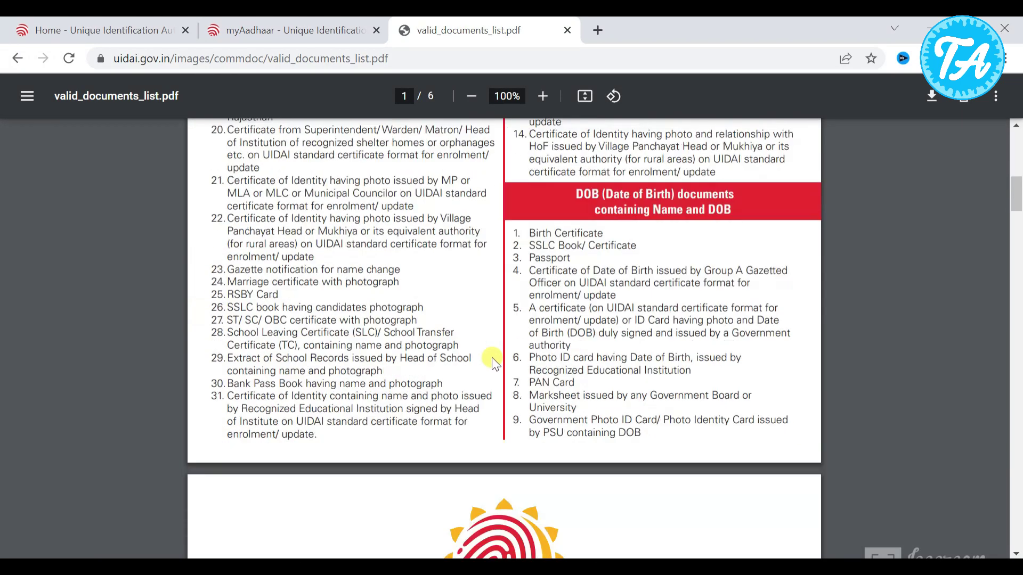
scroll(497, 346, down, 15)
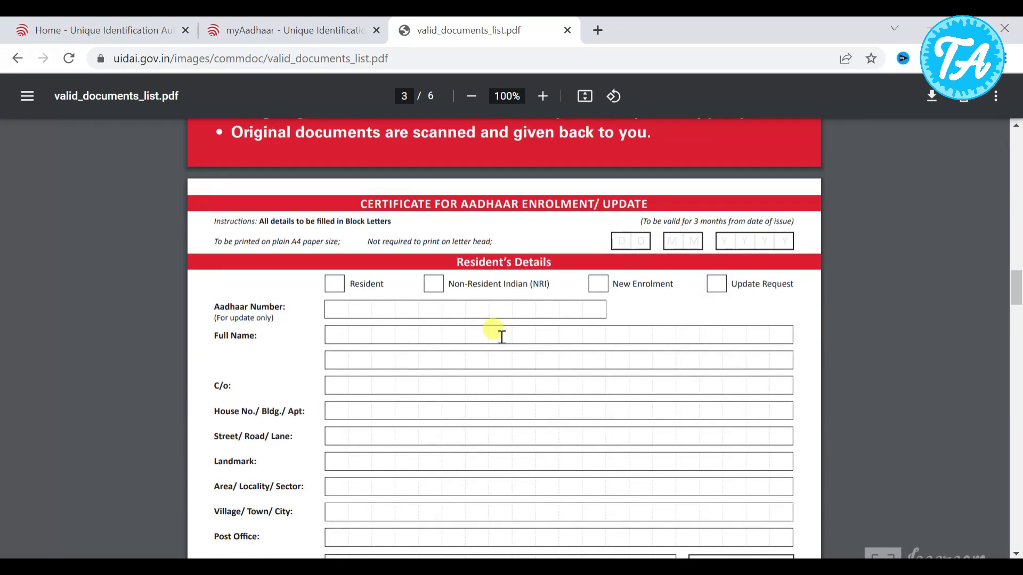
click(471, 96)
click(471, 96)
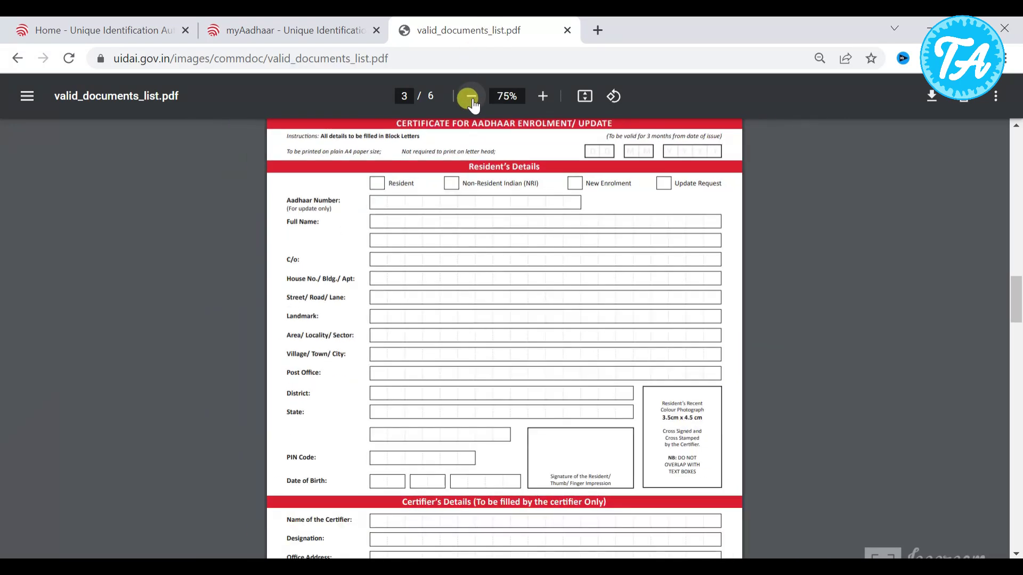
click(471, 96)
click(471, 96)
click(472, 101)
scroll(525, 240, up, 2)
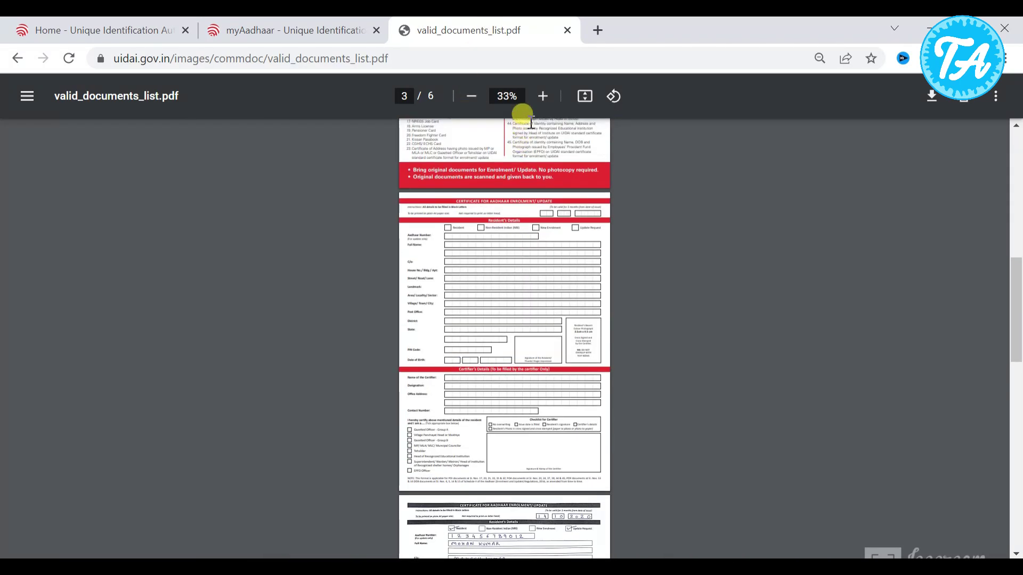
click(539, 103)
scroll(525, 304, down, 5)
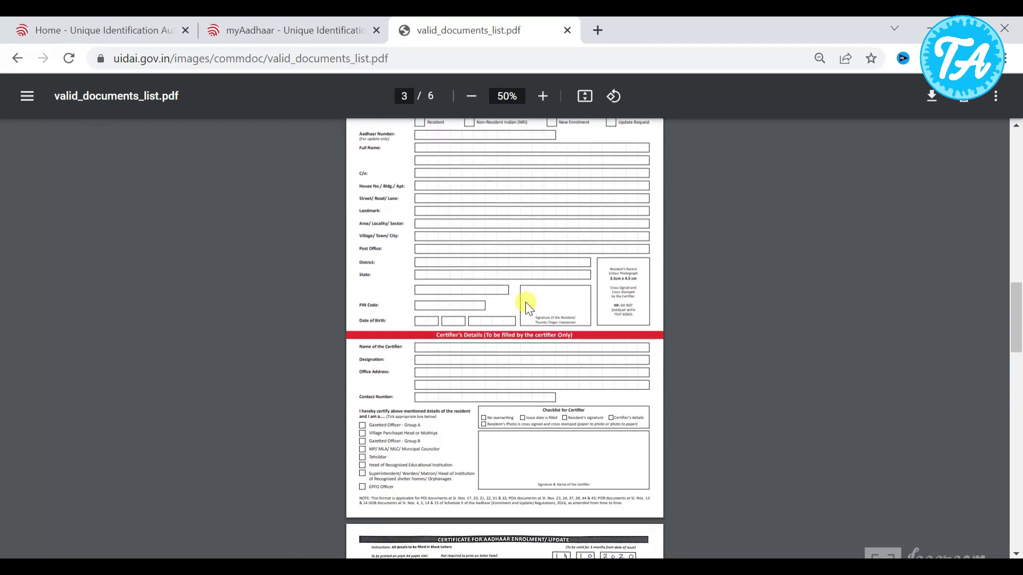
scroll(525, 301, up, 2)
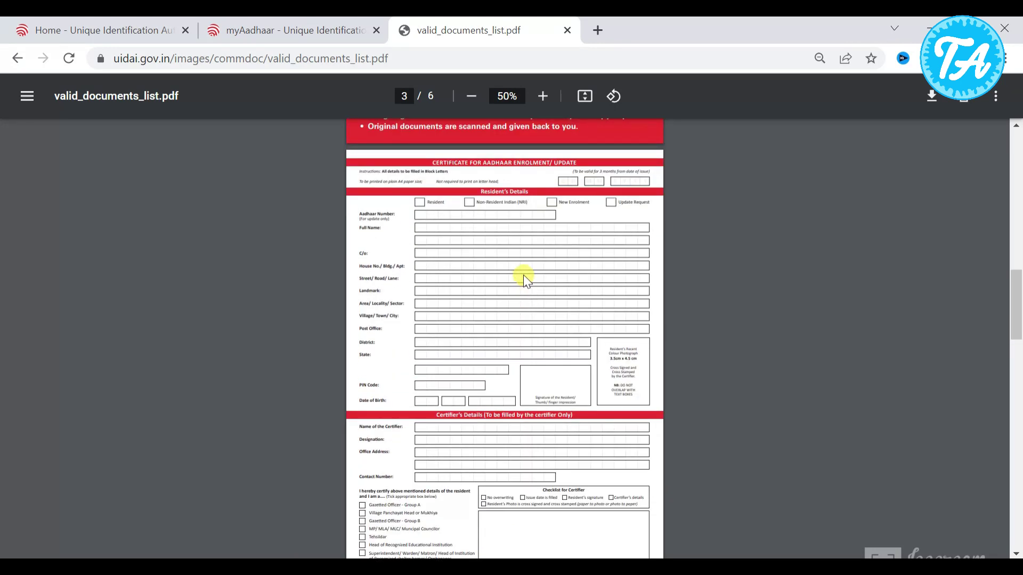
scroll(523, 273, down, 2)
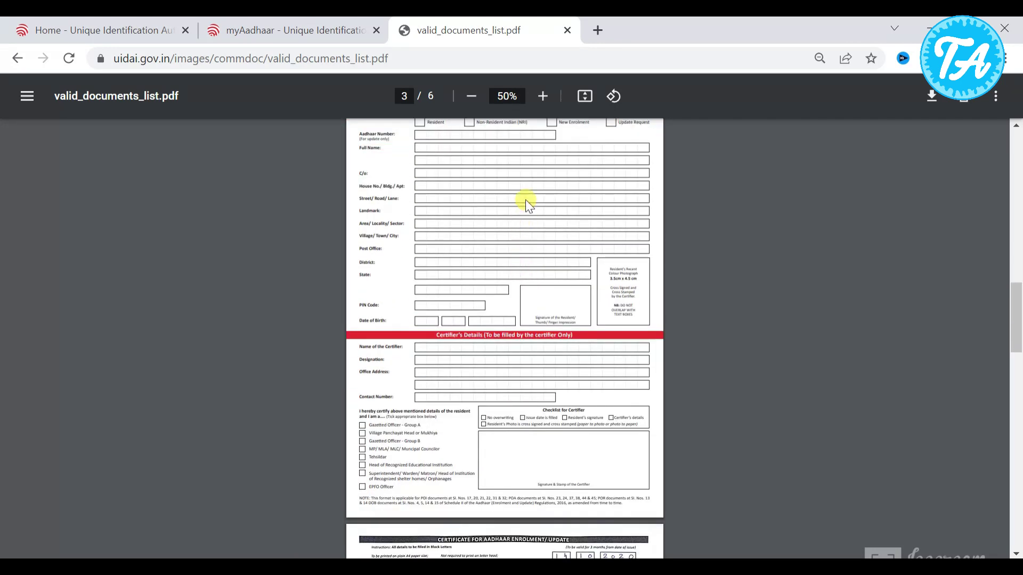
click(541, 97)
click(541, 97)
scroll(541, 168, up, 3)
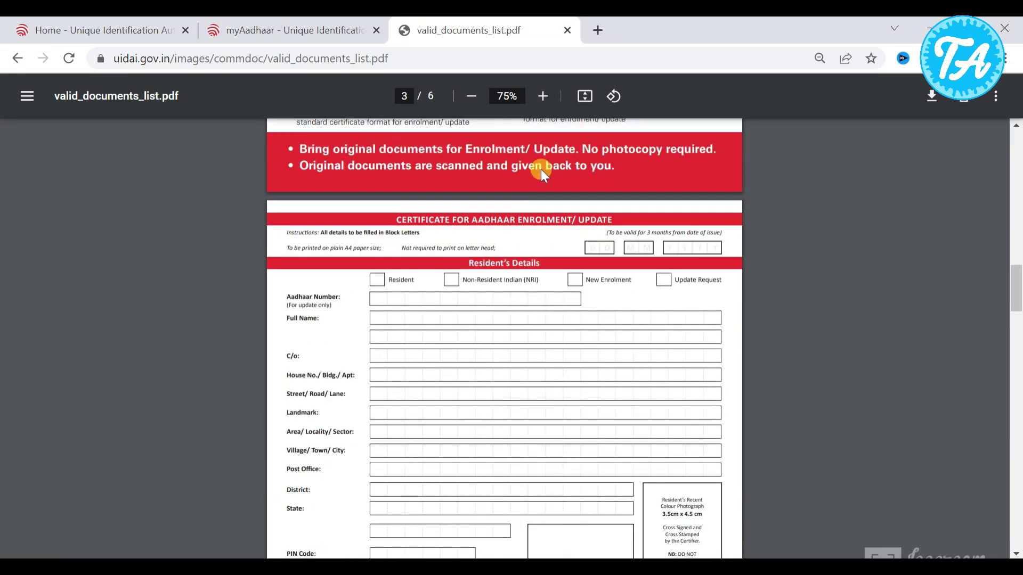
Step: Examine the Resident's Details section of the blank certificate, including the issue date, request type, address, photograph and signature fields
scroll(541, 170, down, 2)
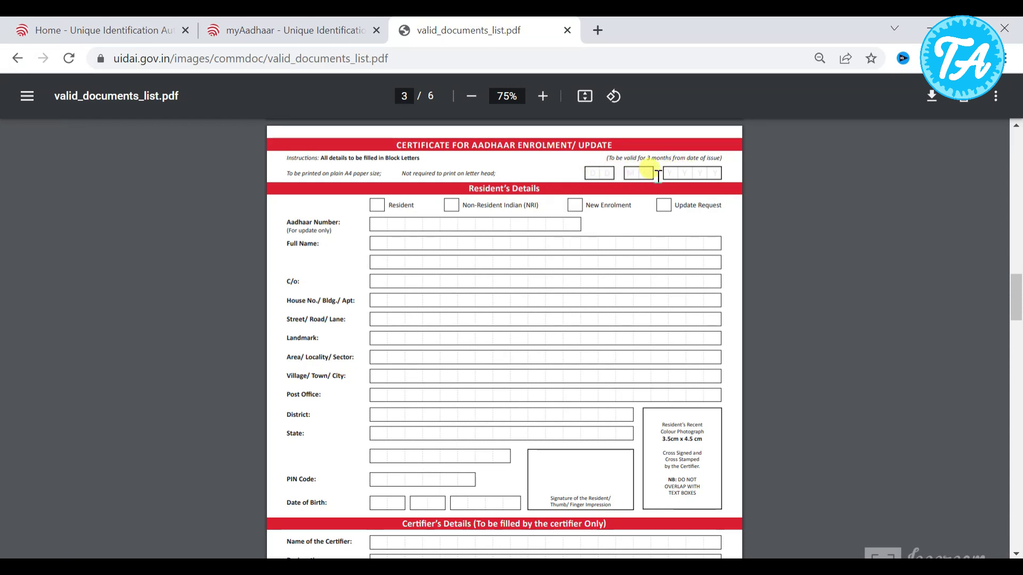
scroll(475, 235, down, 2)
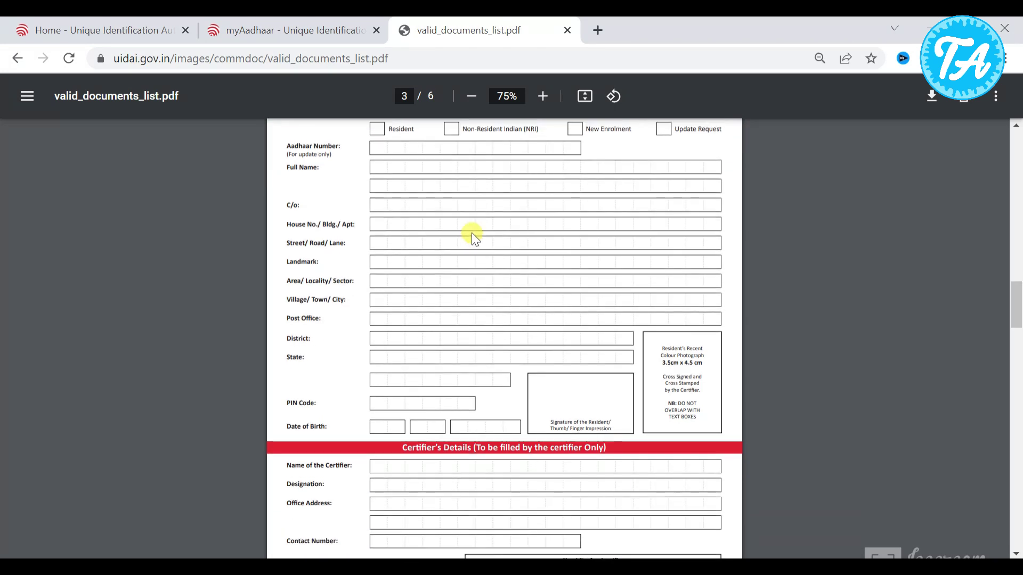
scroll(474, 235, up, 2)
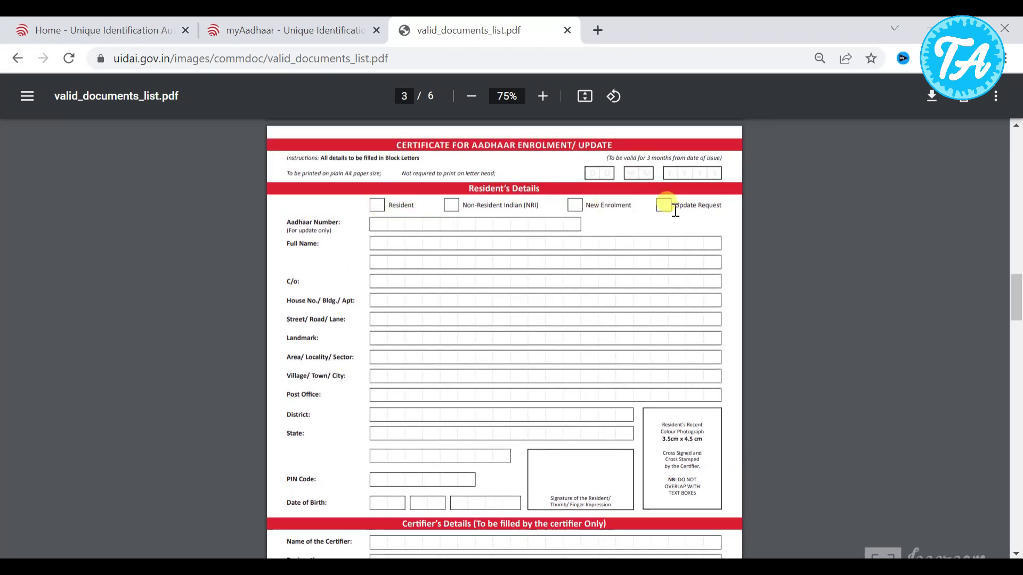
scroll(615, 219, down, 1)
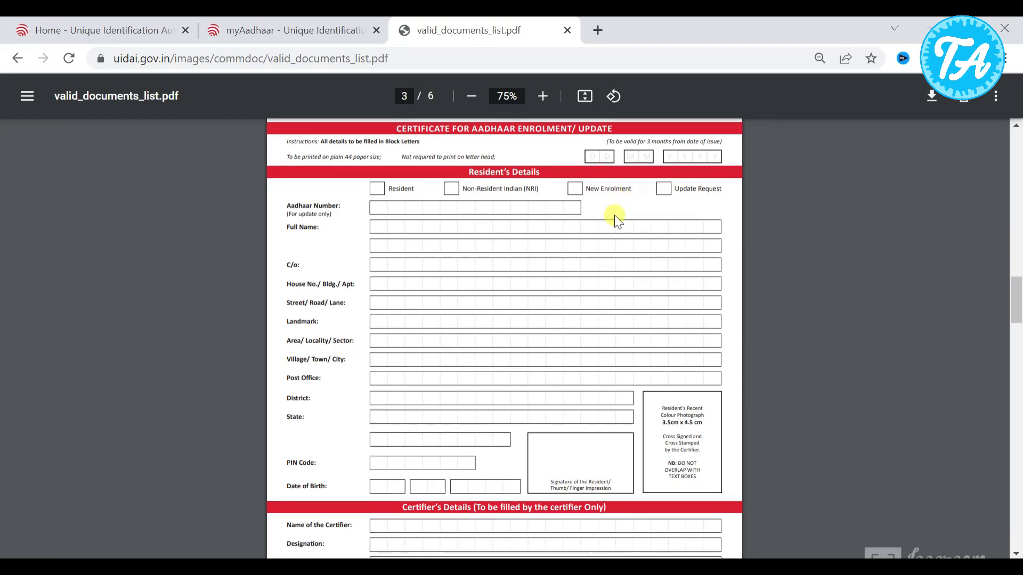
scroll(616, 216, down, 1)
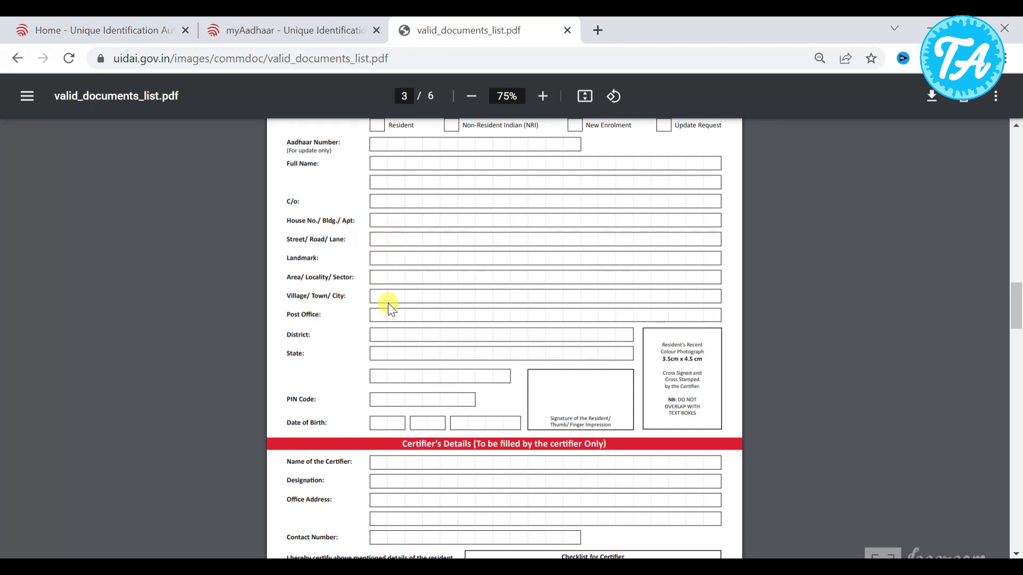
scroll(389, 325, down, 2)
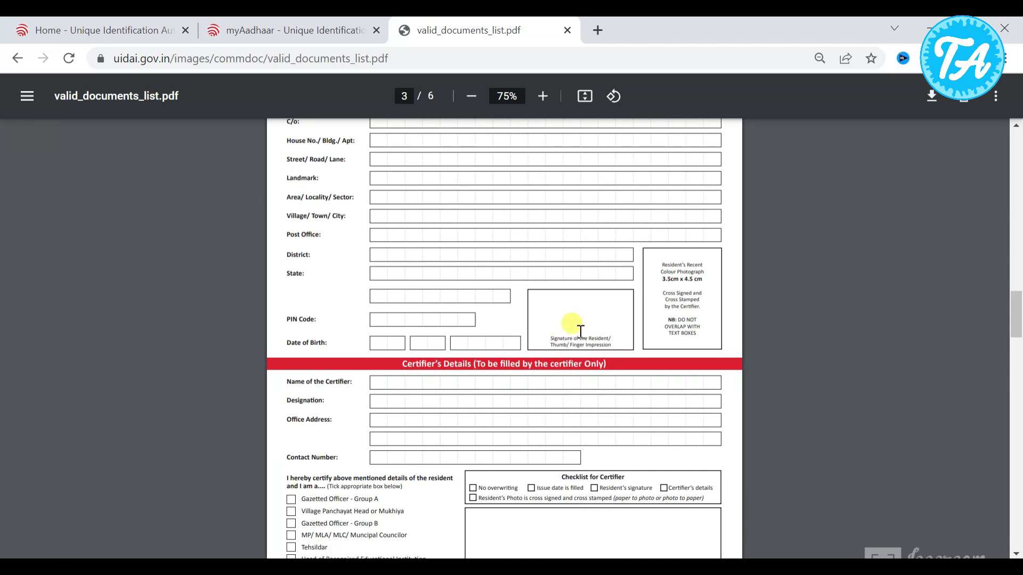
scroll(581, 329, up, 2)
scroll(580, 330, down, 2)
scroll(433, 279, up, 4)
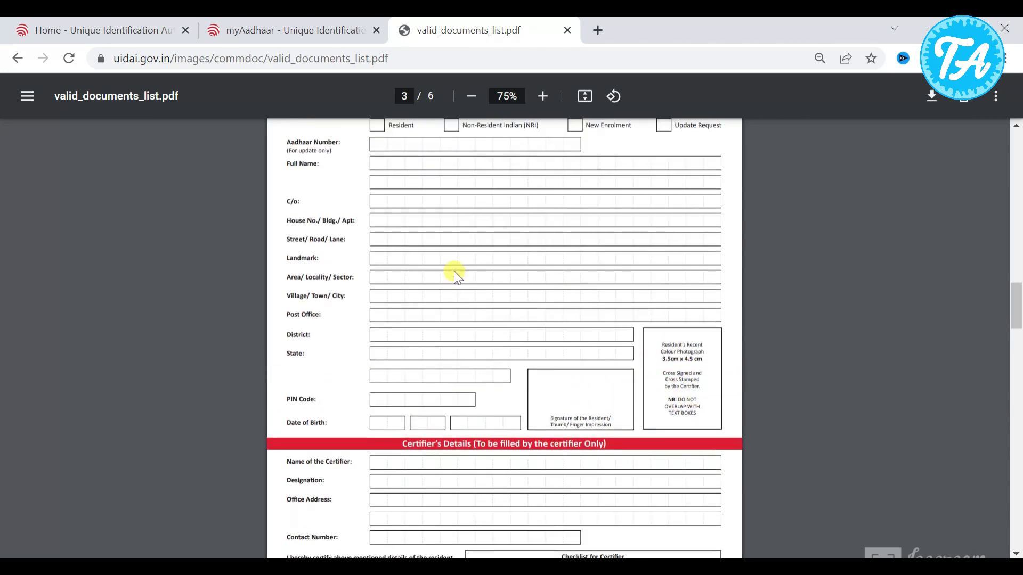
Step: Examine the Certifier's Details section of the blank certificate, including the certifier categories, the checklist and the signature and stamp box
scroll(529, 333, down, 7)
scroll(517, 337, down, 3)
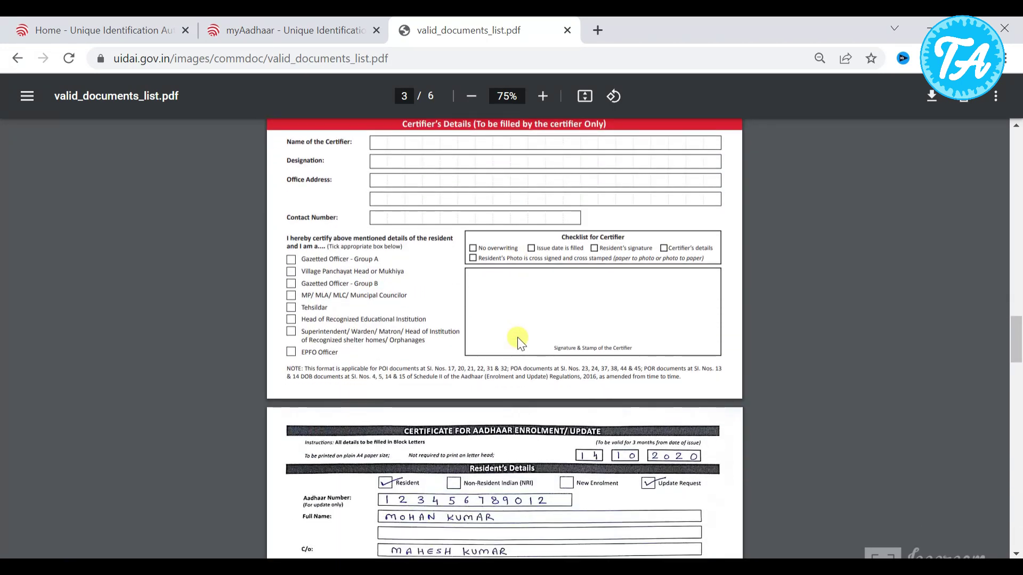
scroll(517, 337, up, 3)
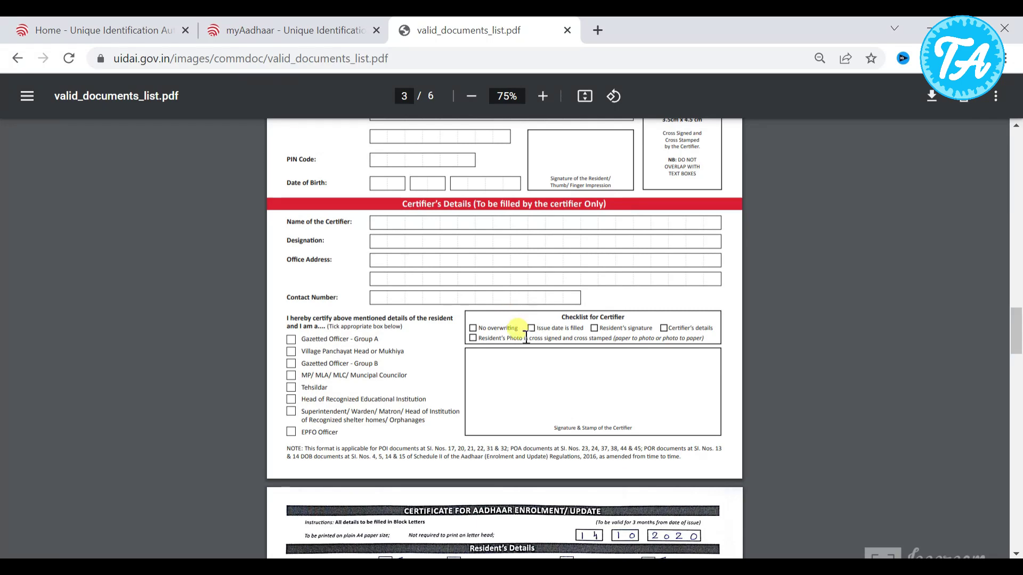
scroll(522, 329, up, 2)
scroll(495, 170, down, 2)
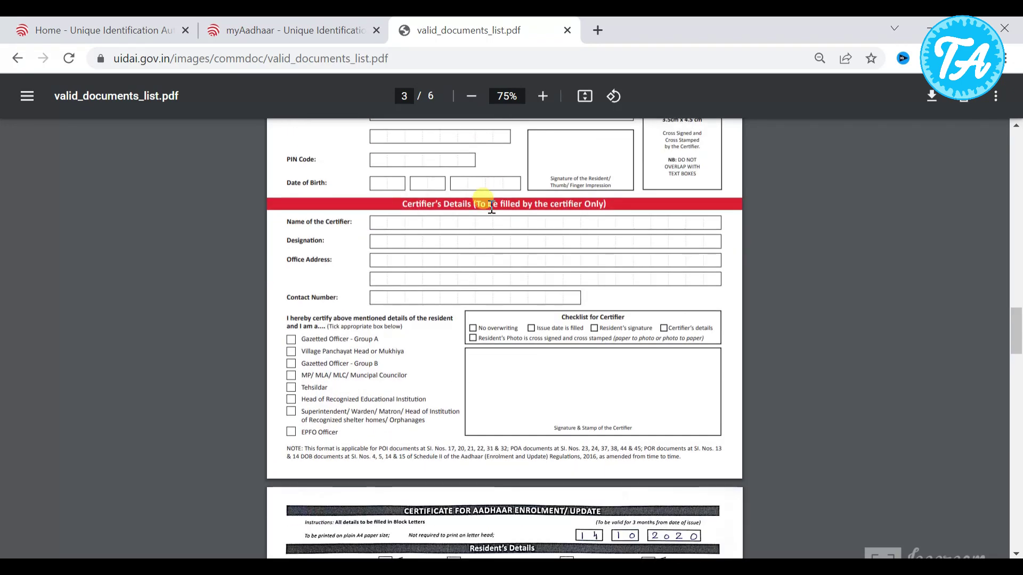
scroll(518, 228, down, 2)
scroll(518, 229, up, 2)
scroll(520, 229, down, 2)
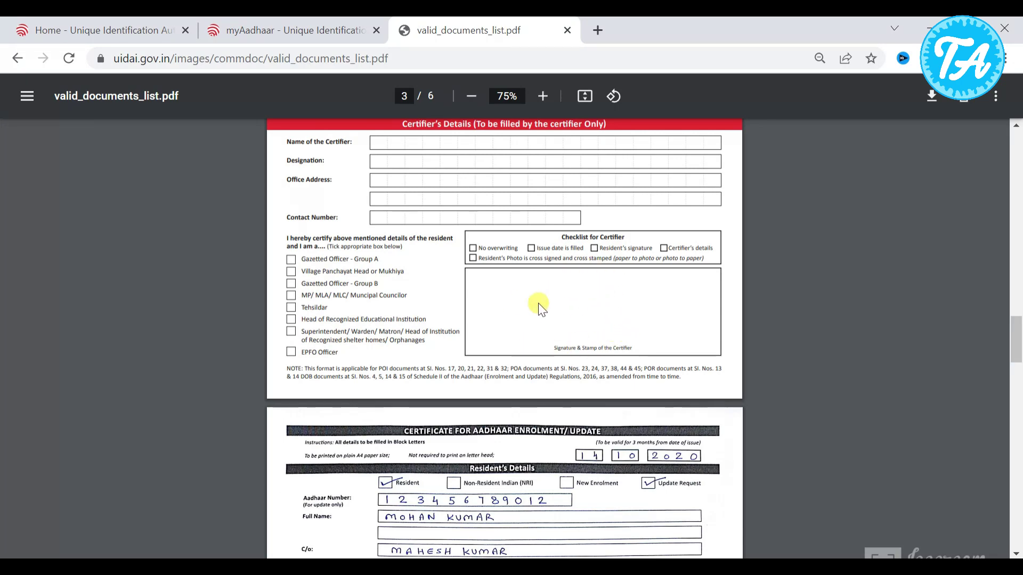
Step: Review the blank certificate's photograph and signature boxes, certifier checklist and resident detail fields on page 3
scroll(578, 330, up, 5)
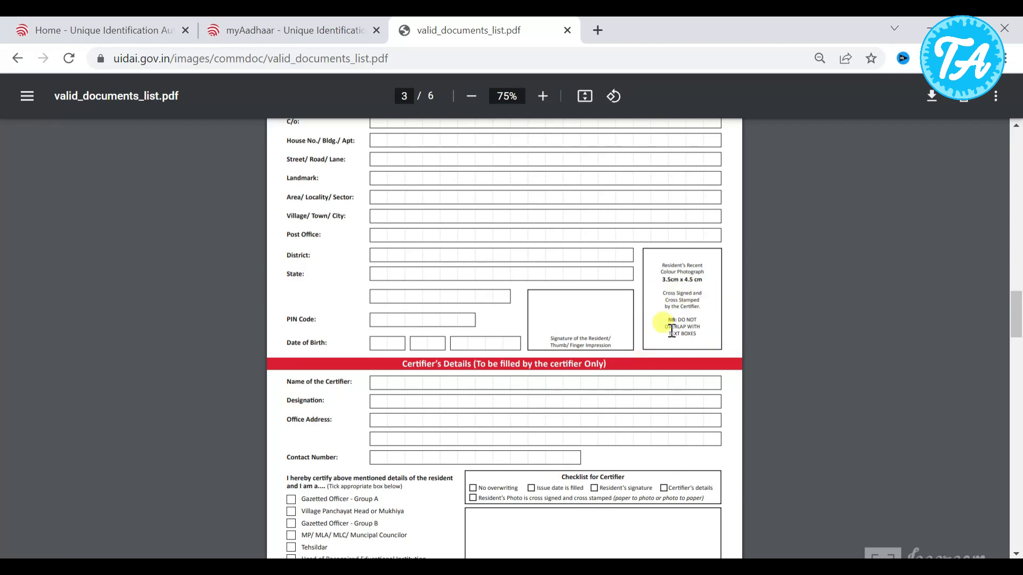
scroll(669, 329, down, 1)
scroll(670, 331, down, 5)
scroll(626, 338, up, 2)
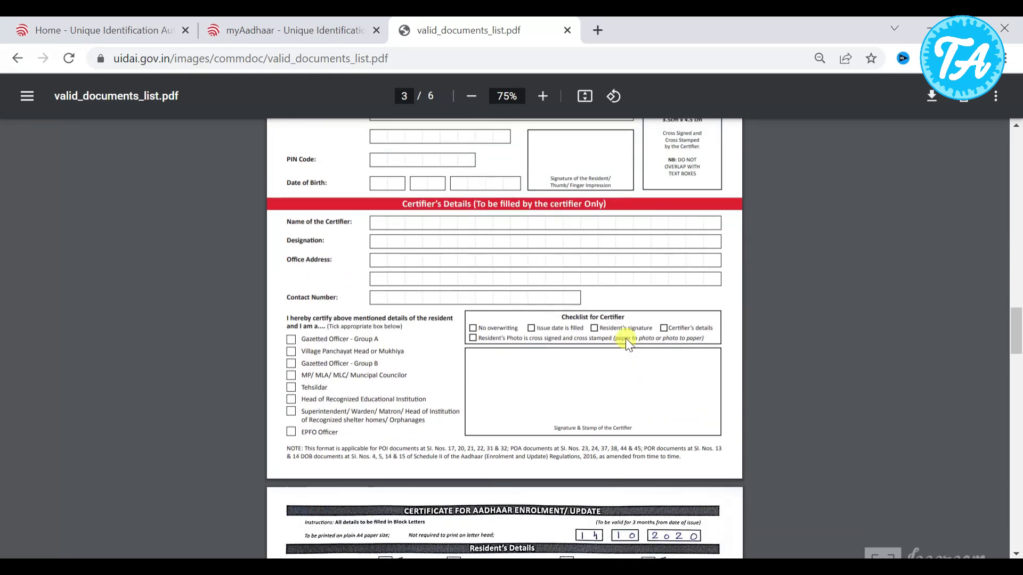
scroll(554, 361, up, 2)
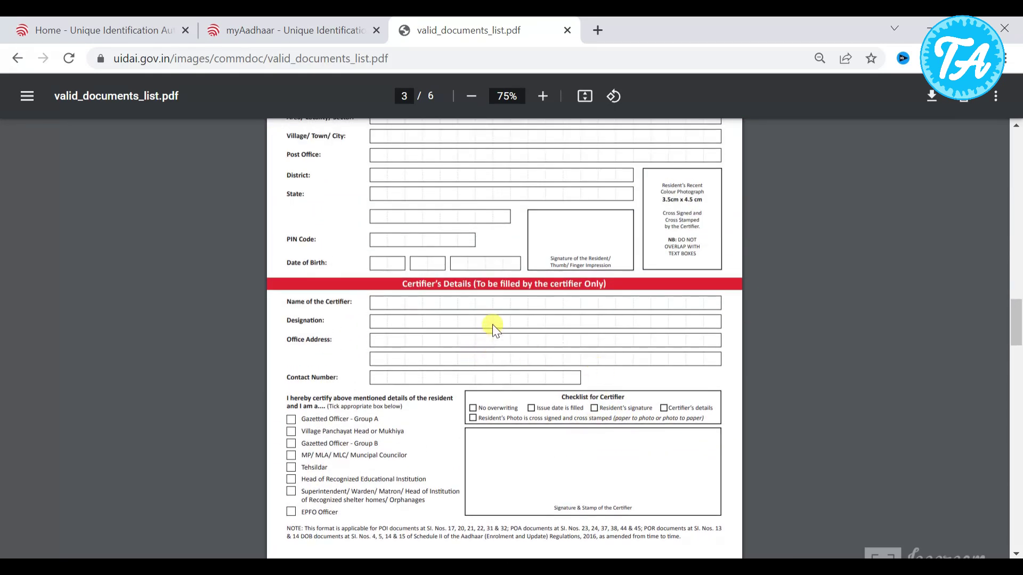
scroll(475, 357, up, 5)
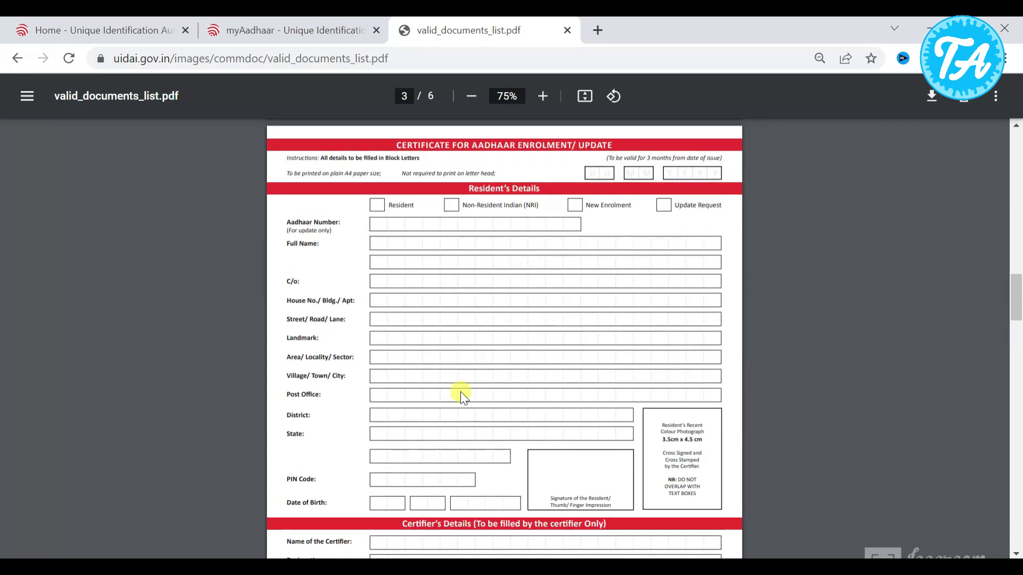
Step: Return to the myAadhaar address update form and go to the supporting document type selection
click(265, 21)
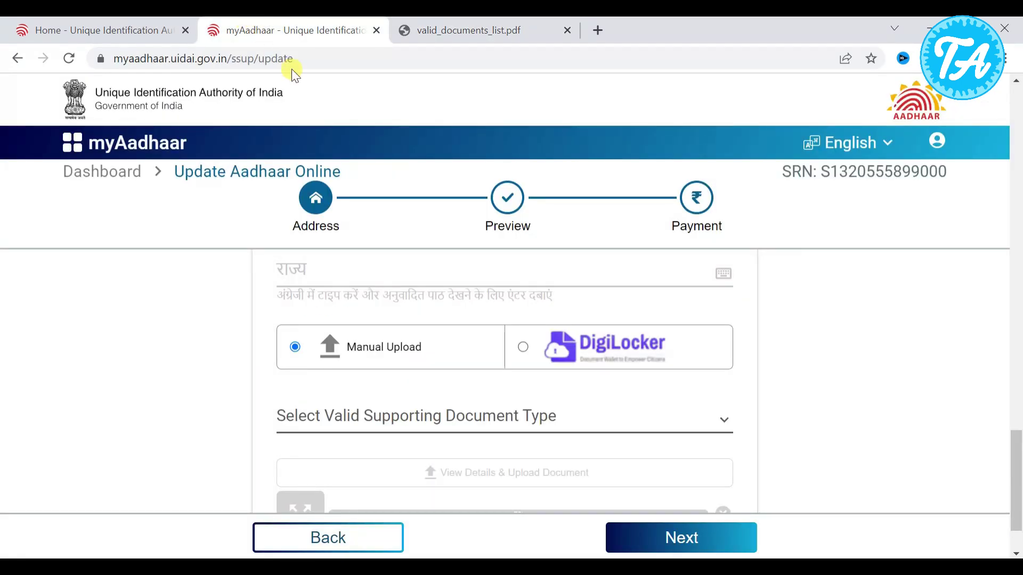
scroll(387, 321, up, 3)
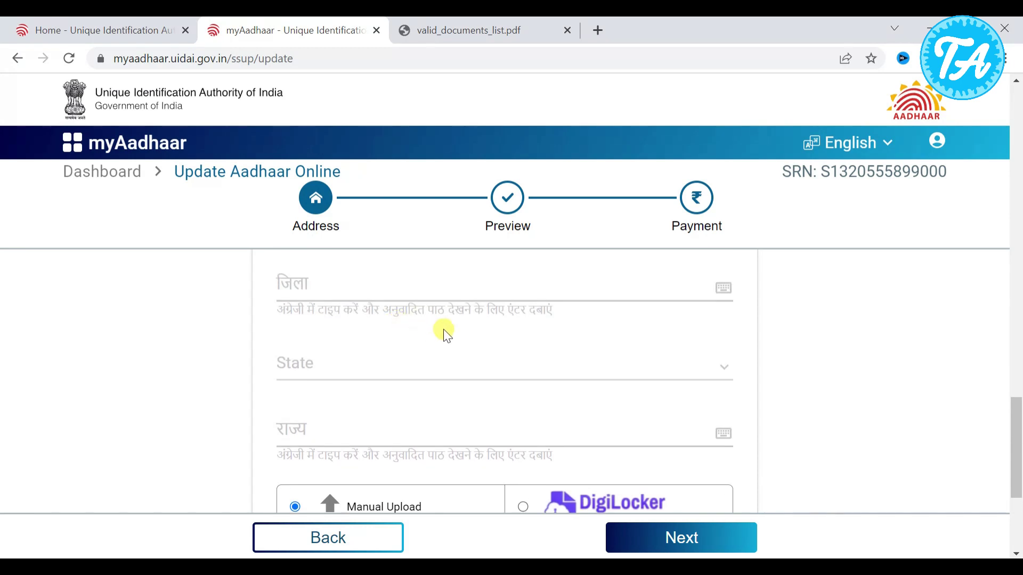
scroll(415, 319, up, 3)
scroll(523, 332, down, 5)
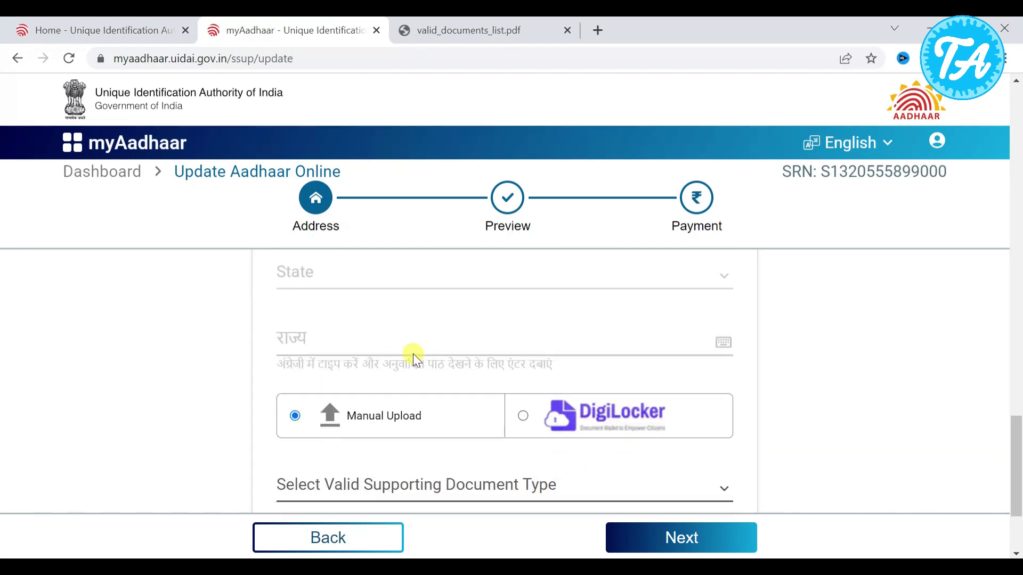
scroll(414, 353, down, 1)
scroll(453, 328, down, 1)
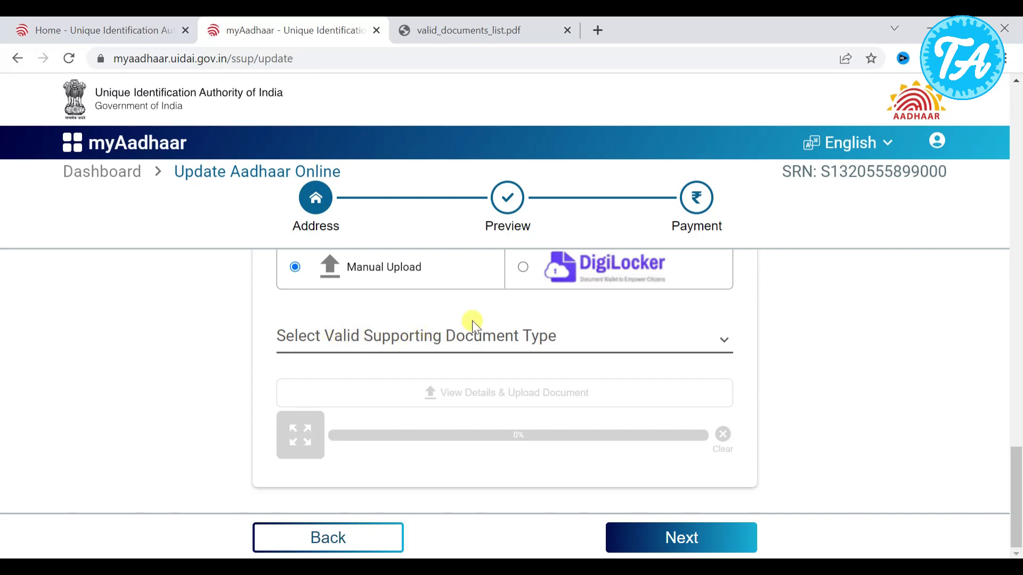
Step: Choose "UIDAI standard format issued by Village Panchayat Head or Mukhiya, Village Panchayat Secretary" as the supporting document type and accept the document advisory
click(475, 337)
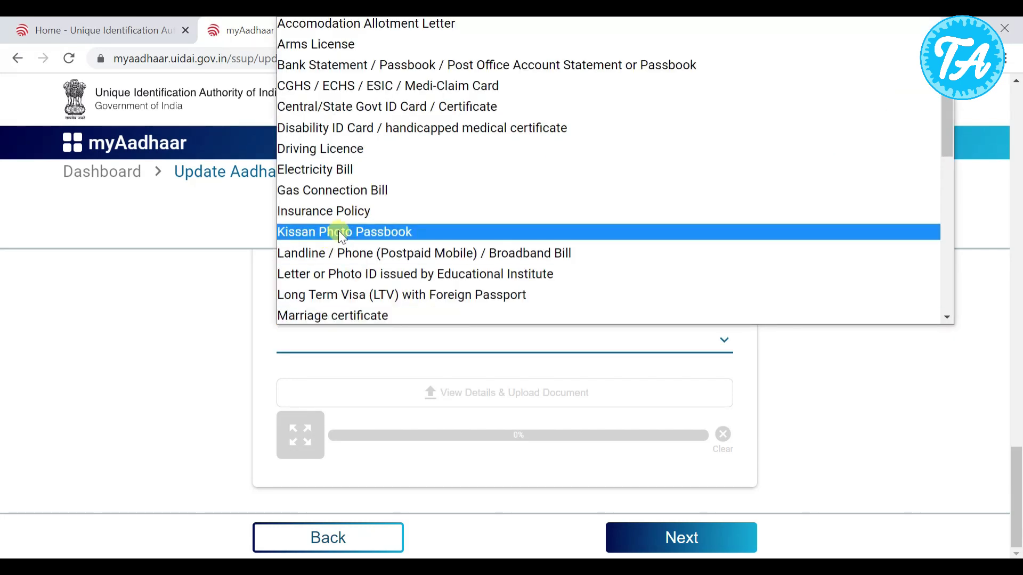
scroll(379, 238, down, 10)
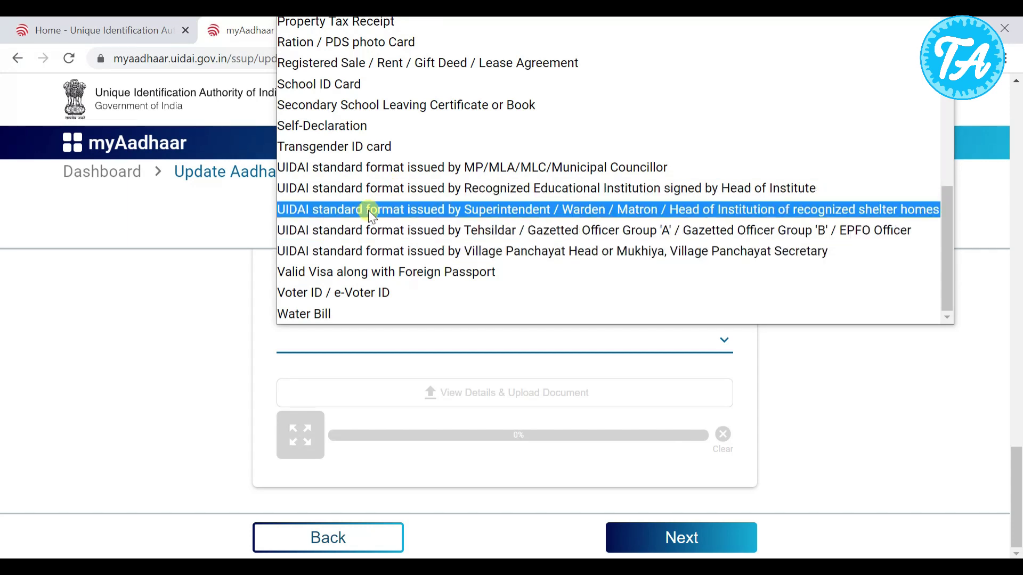
scroll(386, 178, up, 3)
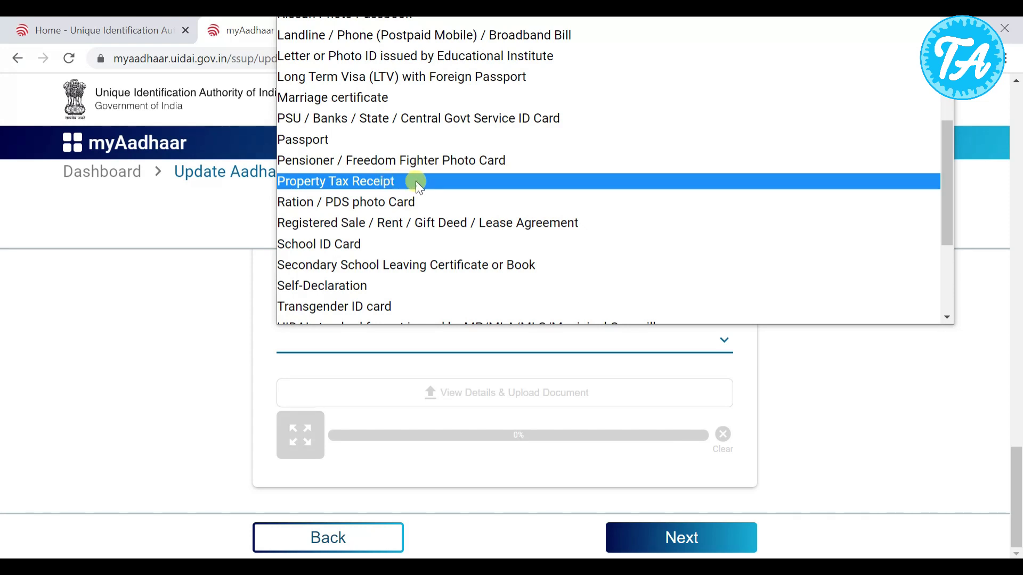
scroll(415, 181, up, 3)
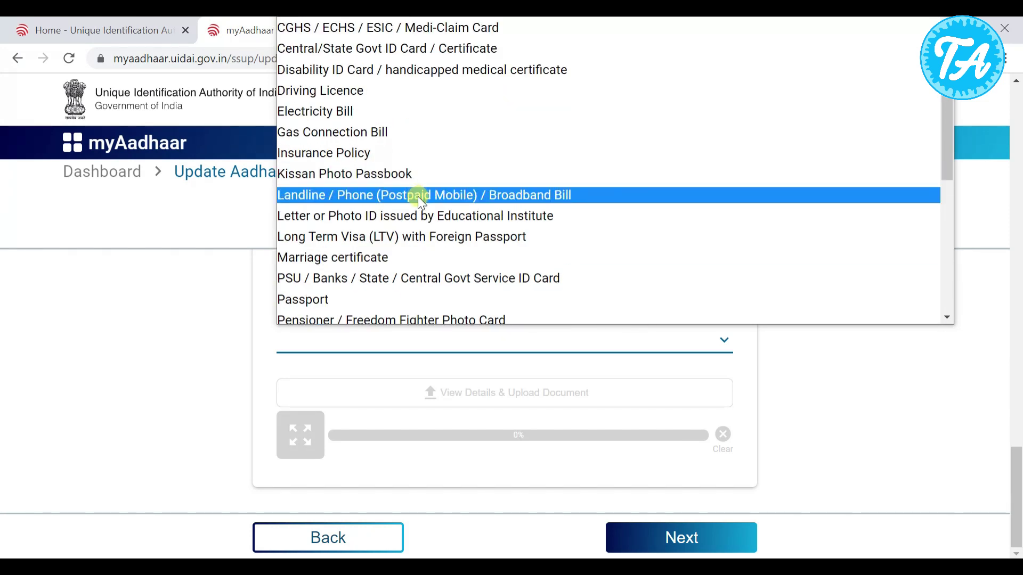
scroll(417, 196, down, 5)
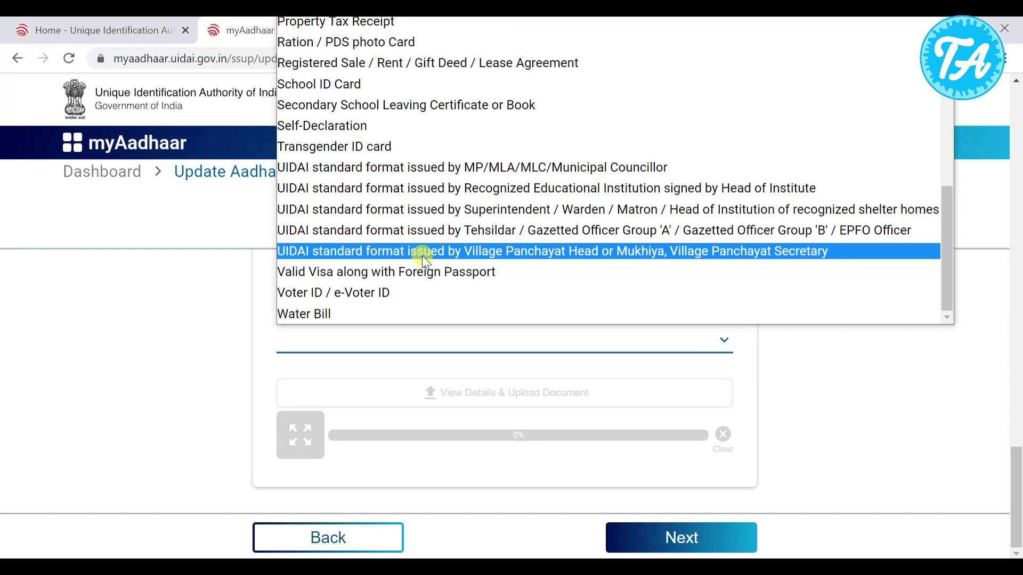
click(562, 255)
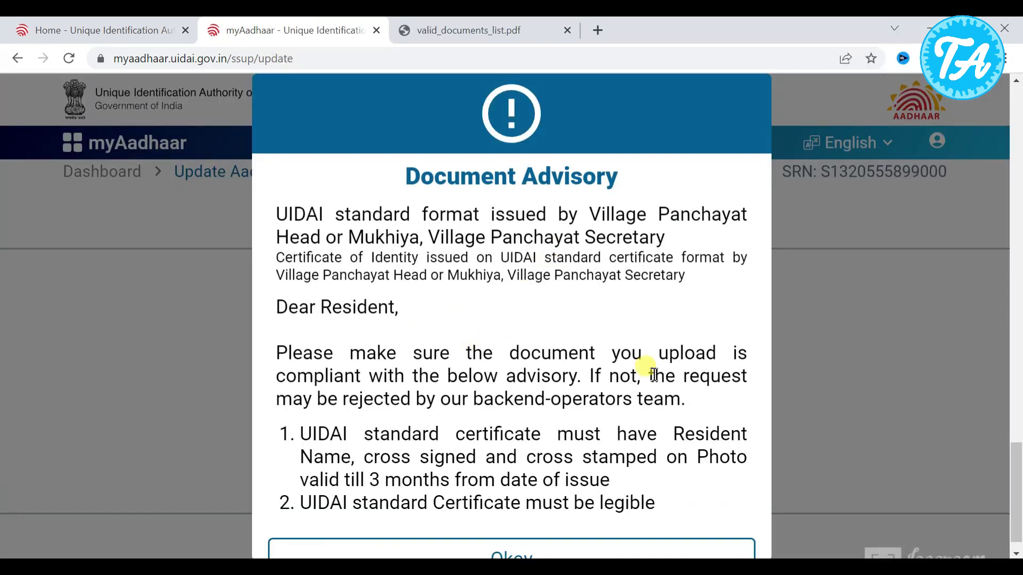
click(554, 552)
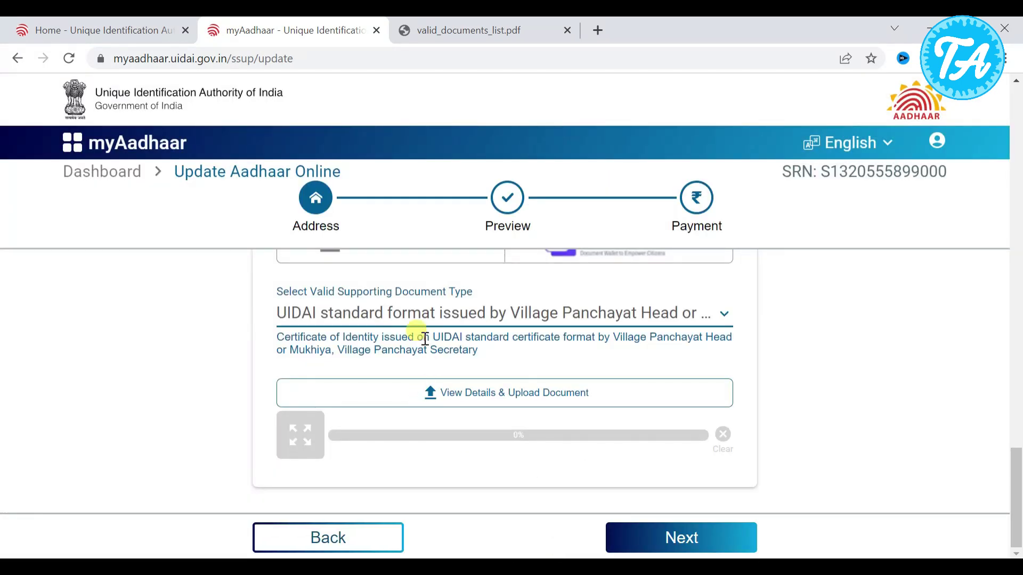
Step: Set the supporting document type to "UIDAI standard format issued by MP/MLA/MLC/Municipal Councillor" and accept the document advisory
click(418, 319)
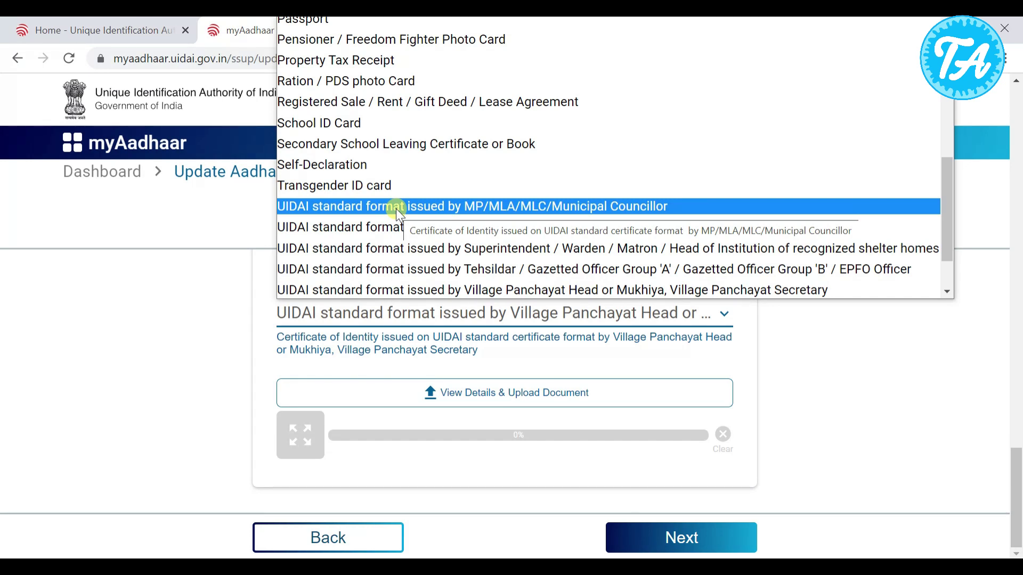
click(531, 205)
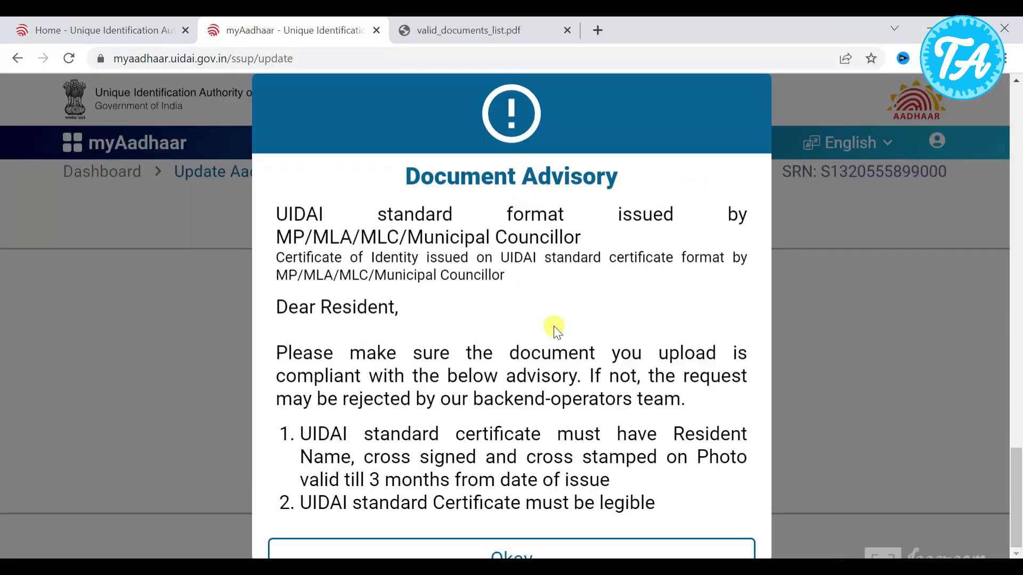
click(557, 550)
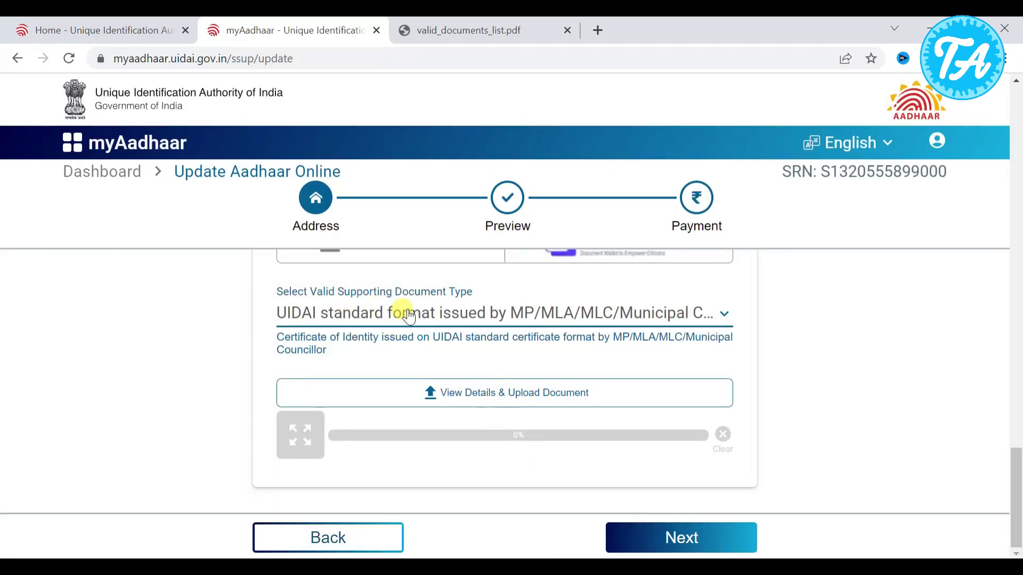
Step: Upload the scanned certificate manually as the supporting document and continue to the preview of the address update
scroll(408, 325, up, 2)
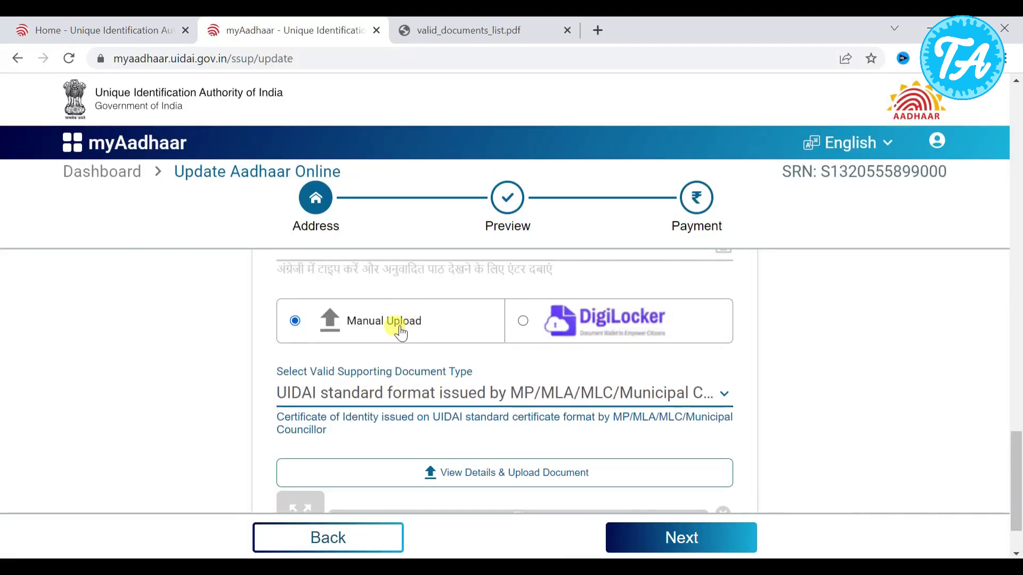
click(459, 480)
click(424, 420)
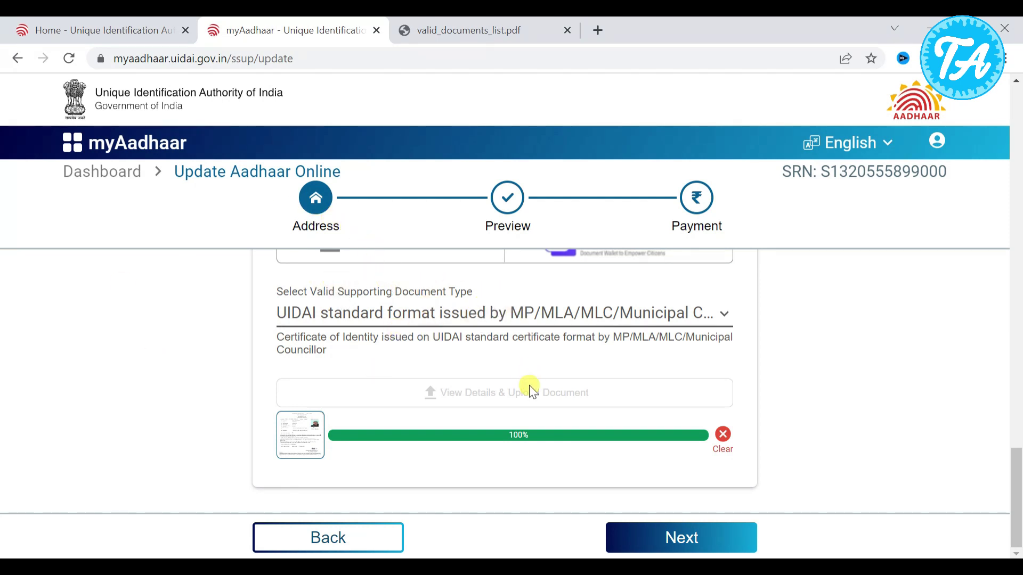
click(690, 545)
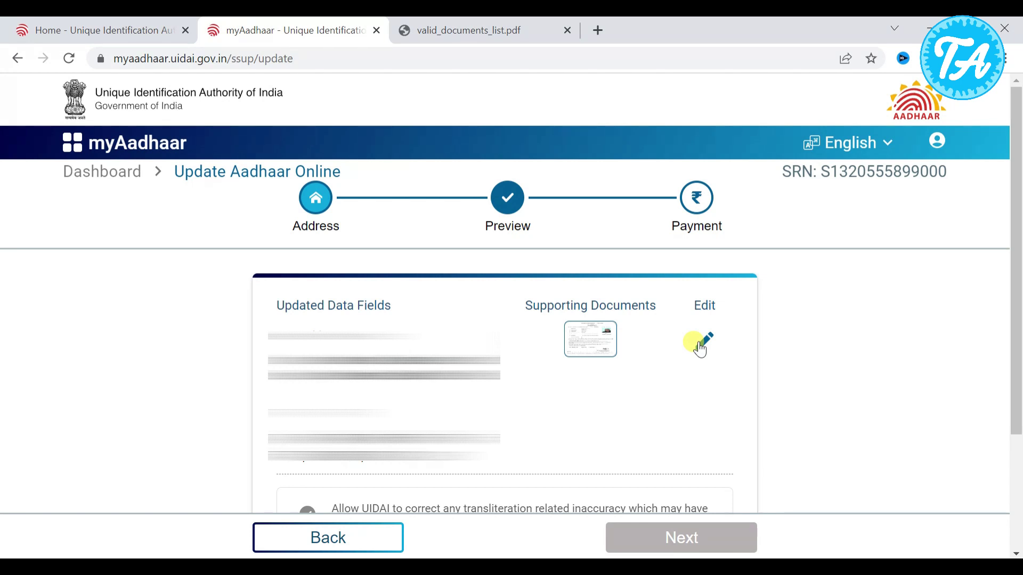
Step: Allow UIDAI to correct transliteration inaccuracies, confirm that the provided information is true and correct, and continue to the payment stage
scroll(701, 349, down, 3)
click(341, 353)
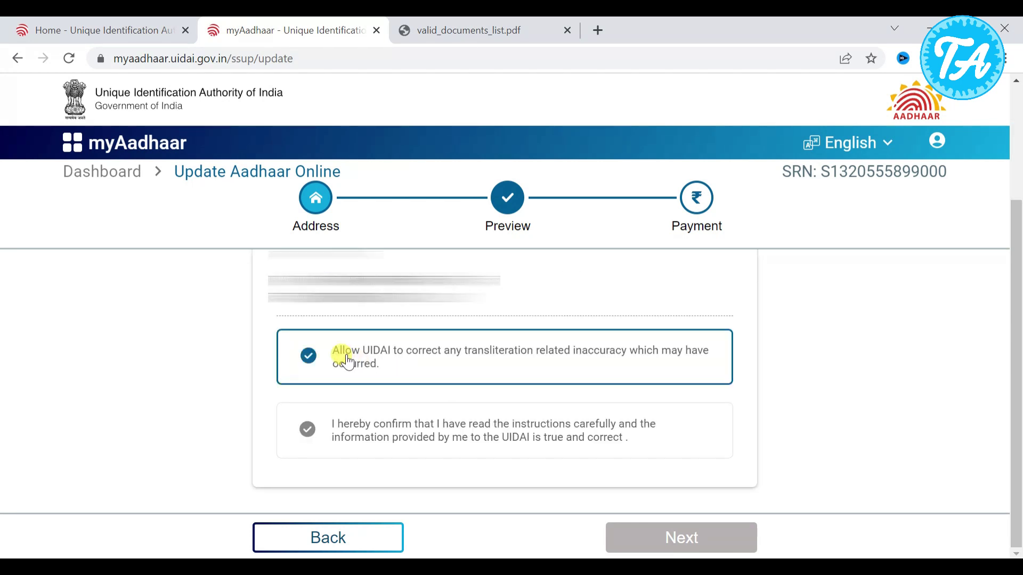
click(361, 444)
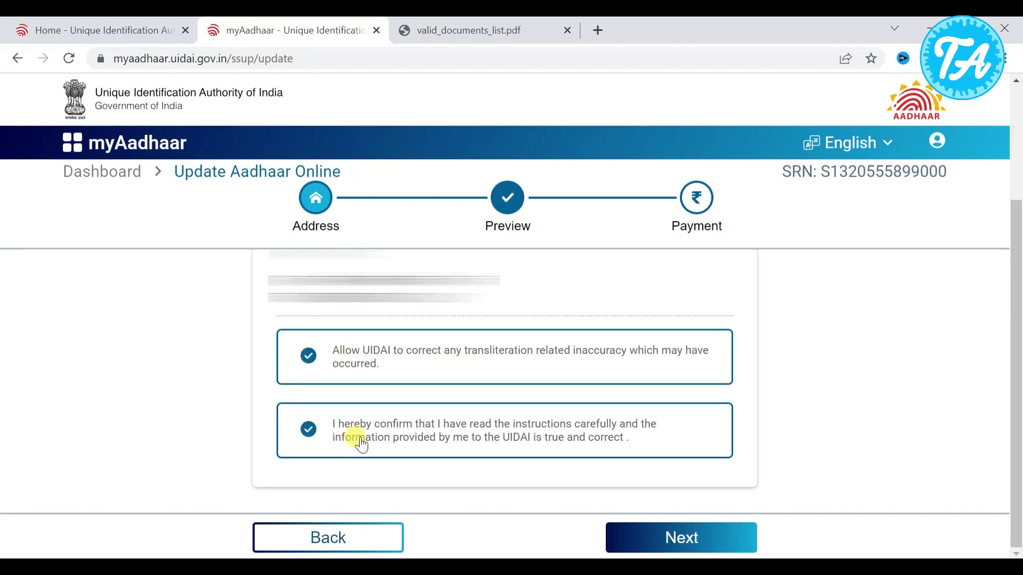
click(650, 533)
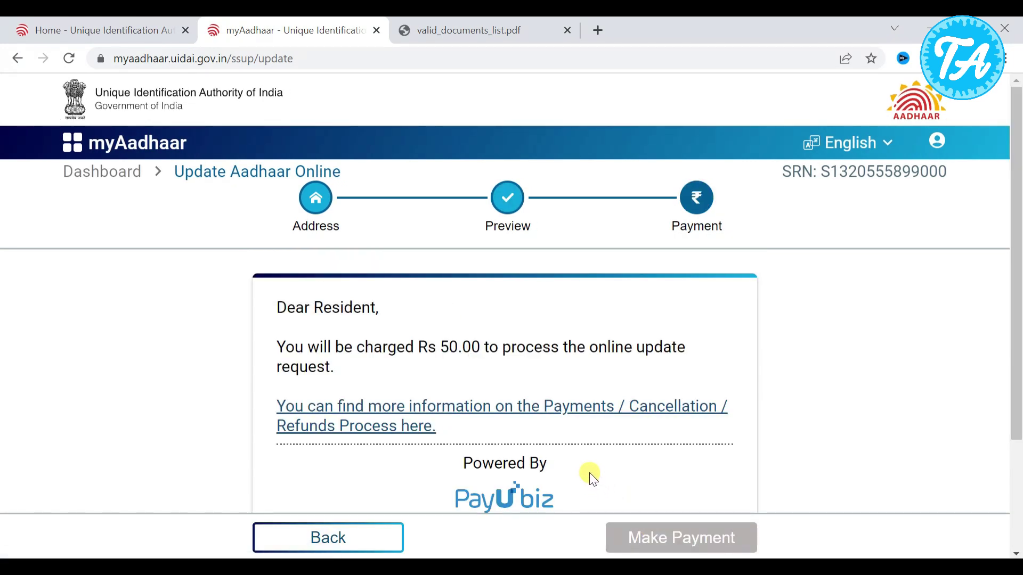
Step: Confirm having read and understood the Payments / Cancellation / Refunds Process and start the payment for the update request
scroll(590, 472, down, 2)
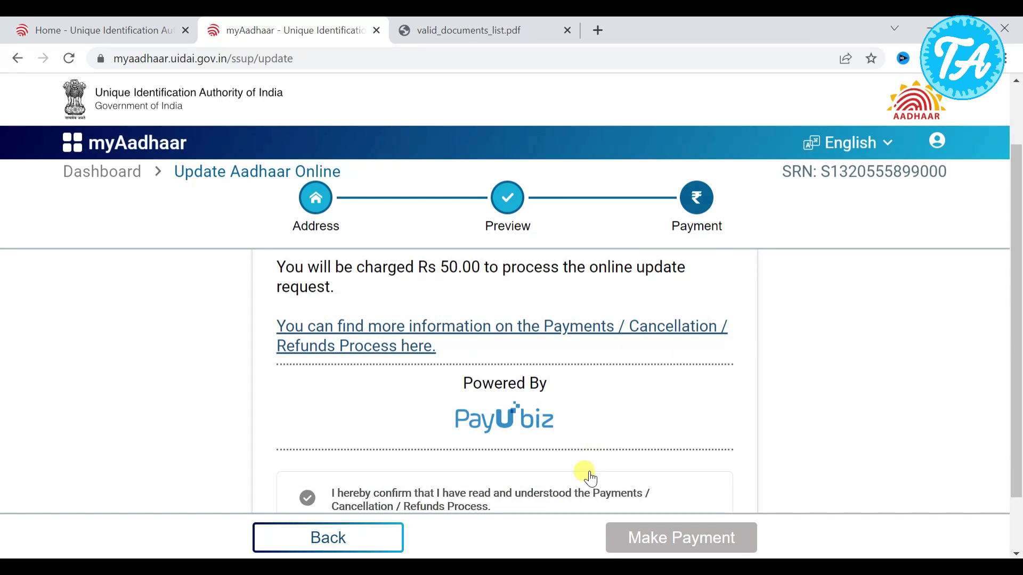
scroll(538, 423, down, 1)
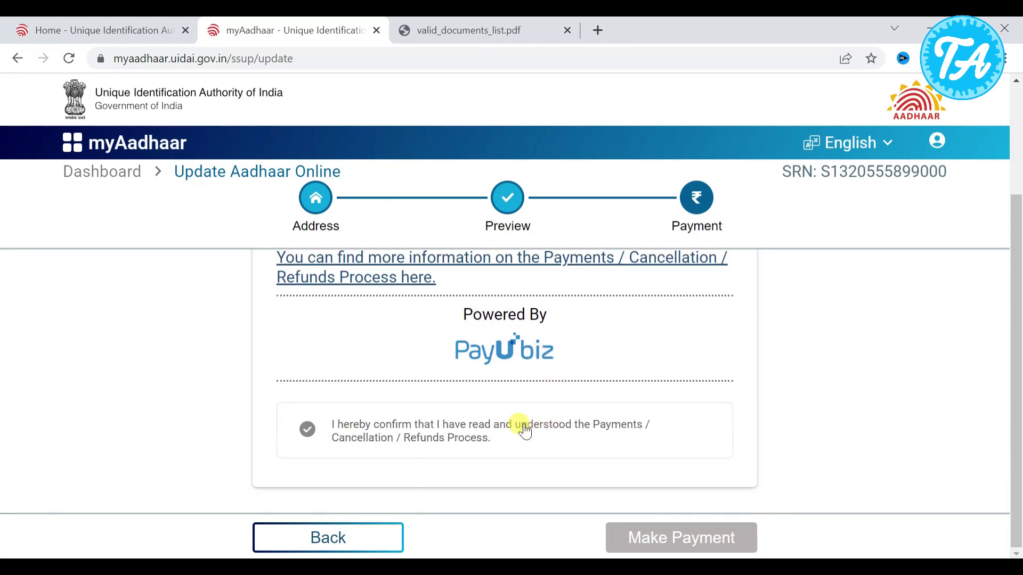
click(417, 420)
click(672, 537)
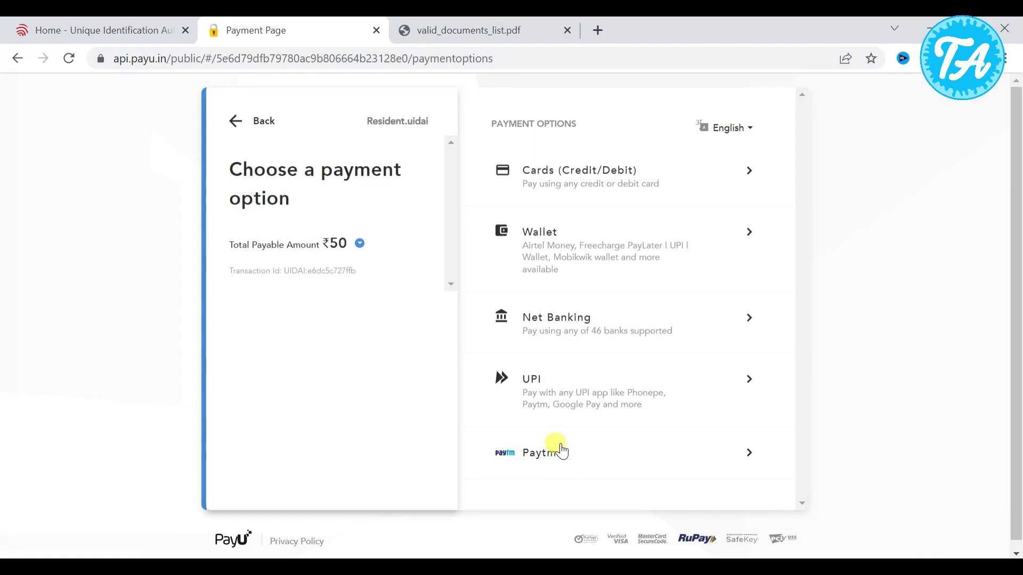
Step: Choose net banking with State Bank of India as the payment option and proceed to the bank's page
click(576, 342)
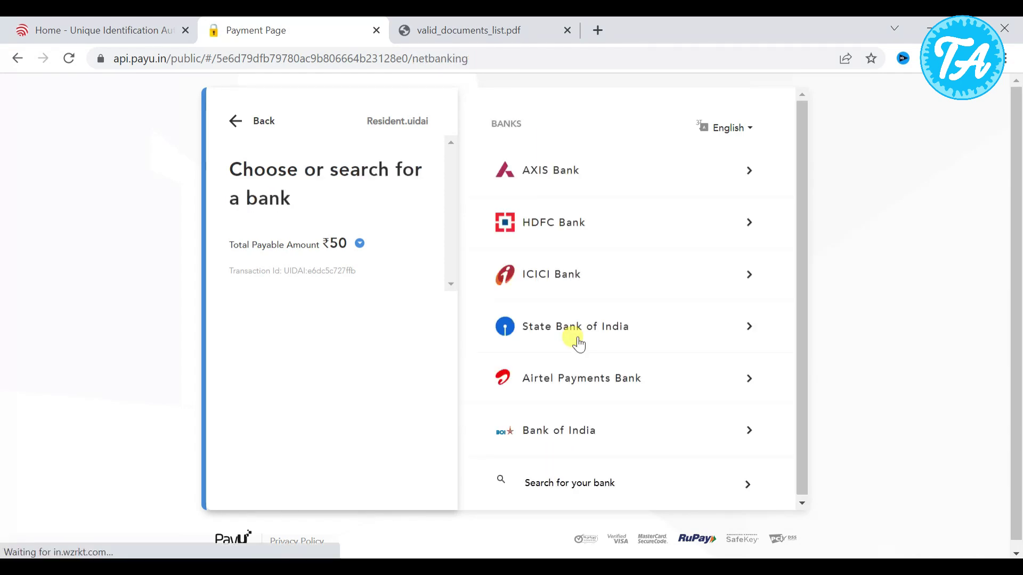
click(578, 343)
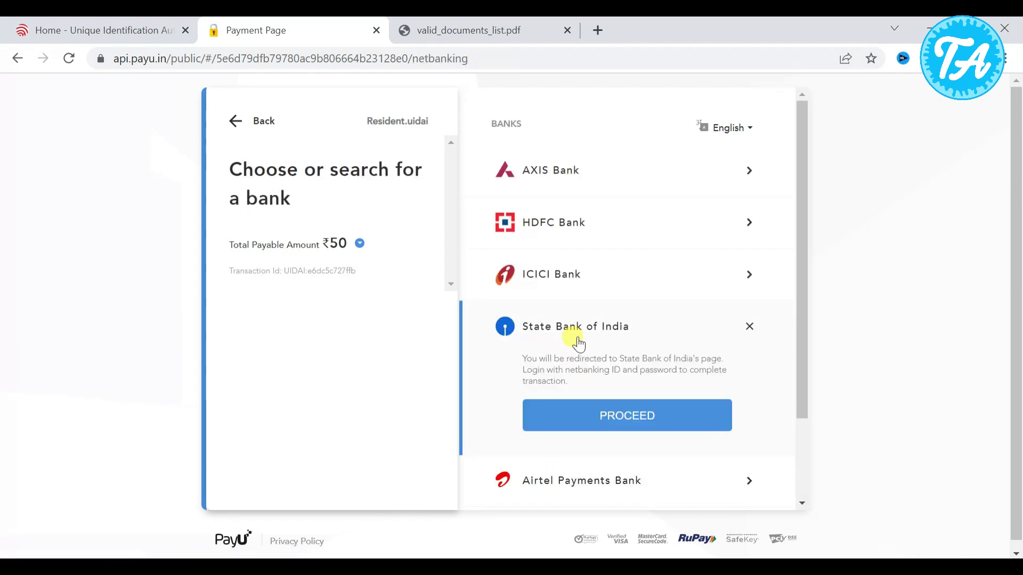
click(588, 417)
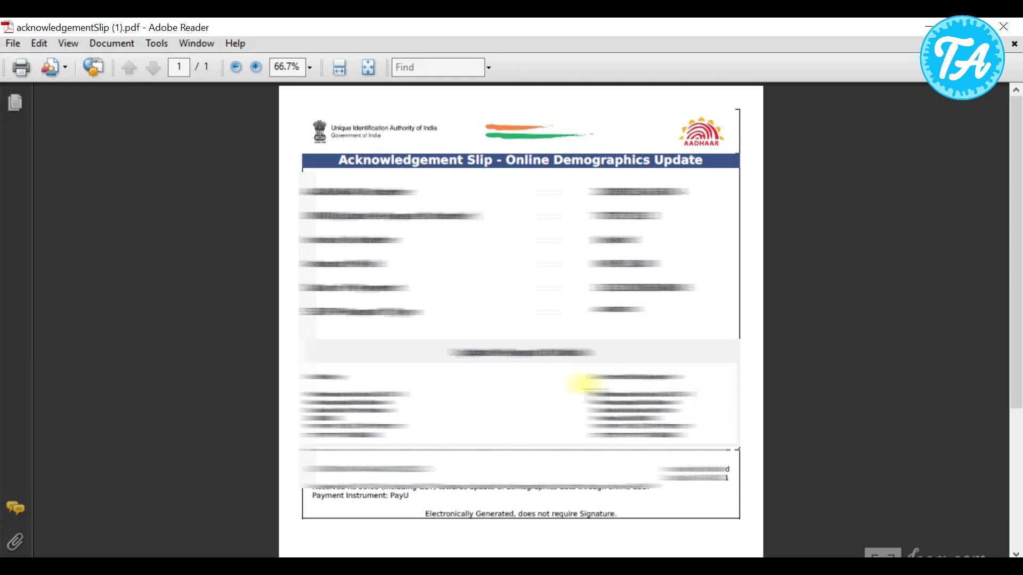
Step: Check the updated address details and the request details on the acknowledgement slip PDF in Adobe Reader
drag(584, 382, 645, 419)
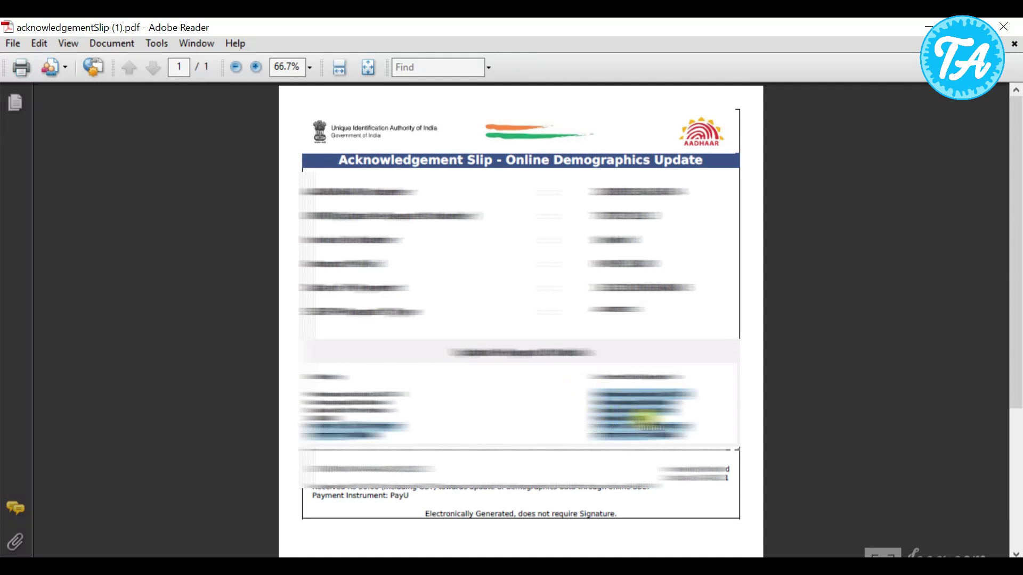
click(632, 405)
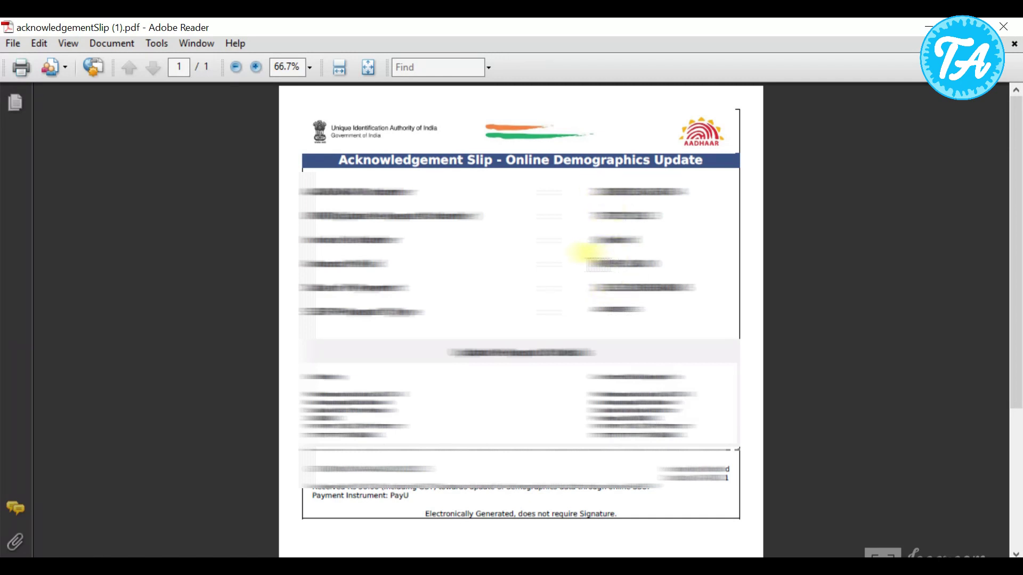
double_click(591, 262)
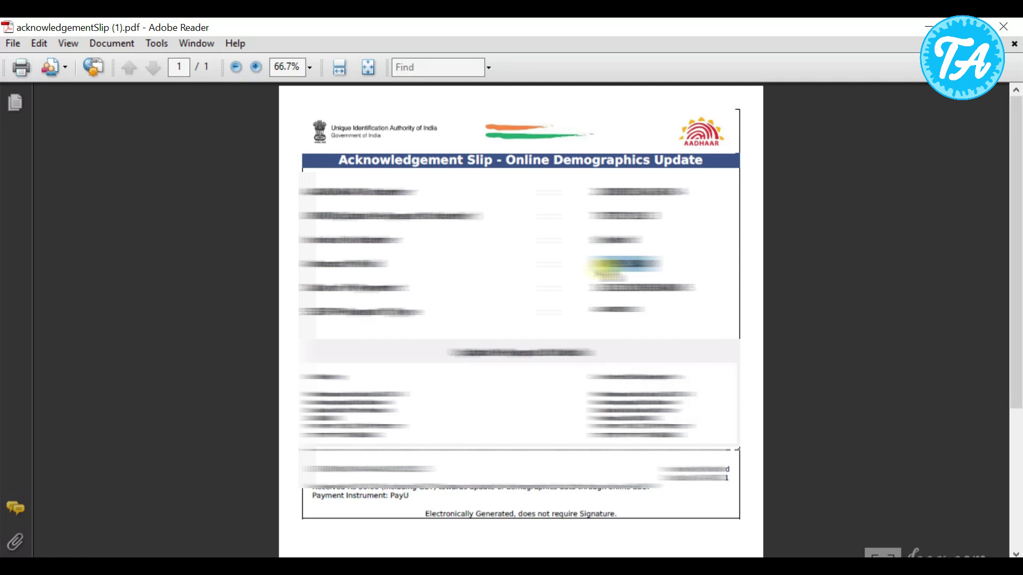